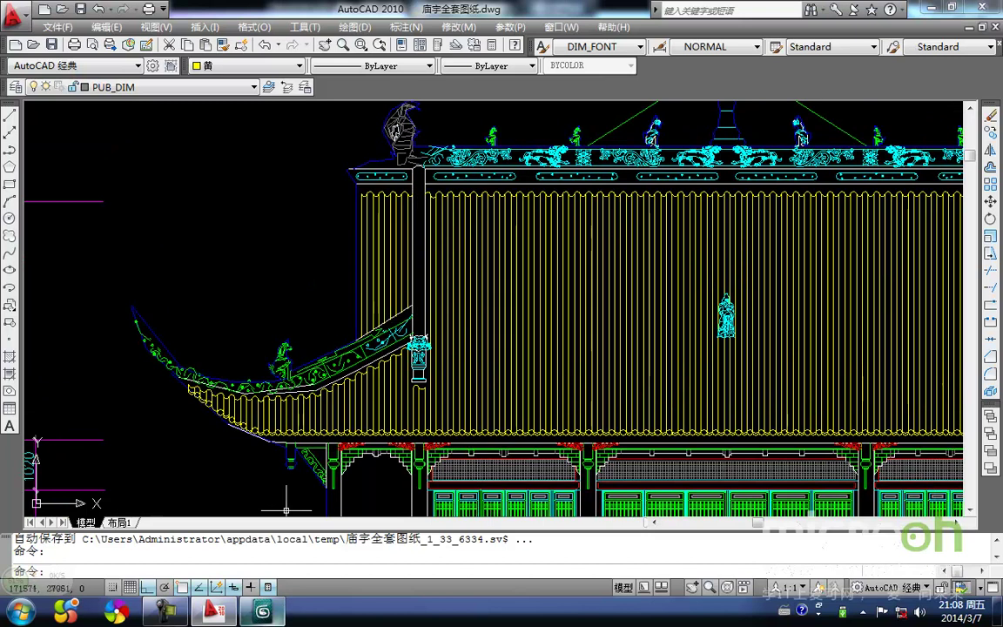
# Step: Switch to 3ds Max and open the roof group and its nested left-hand group in front wireframe view
pyautogui.hotkey('alt', 'Tab')
pyautogui.scroll(4, 336, 264)
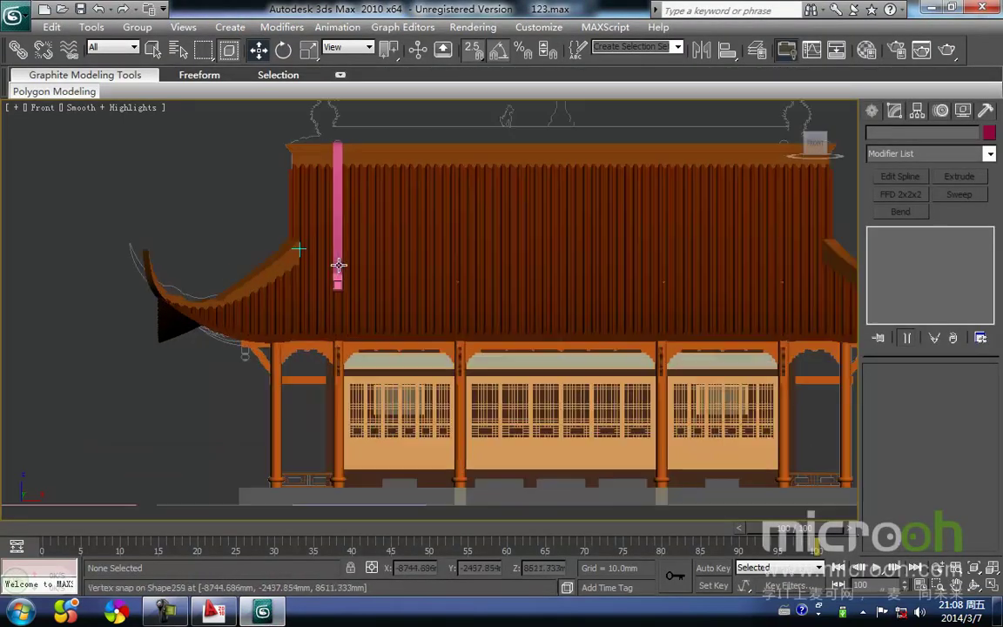
pyautogui.moveTo(158, 266); pyautogui.dragTo(262, 327, button='middle')
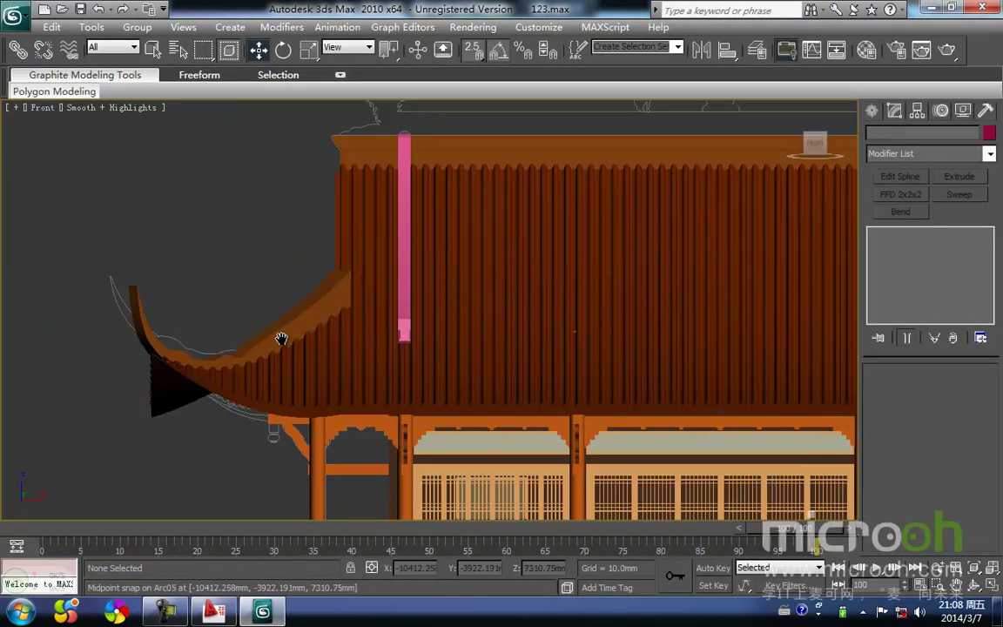
pyautogui.click(280, 334)
pyautogui.press('F3')
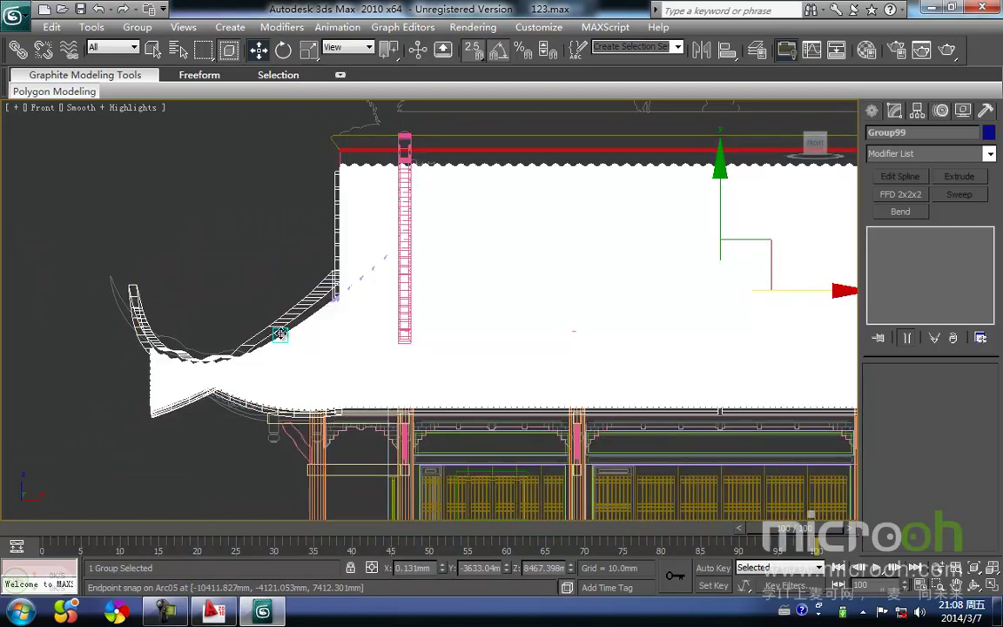
pyautogui.click(145, 31)
pyautogui.click(153, 87)
pyautogui.click(273, 304)
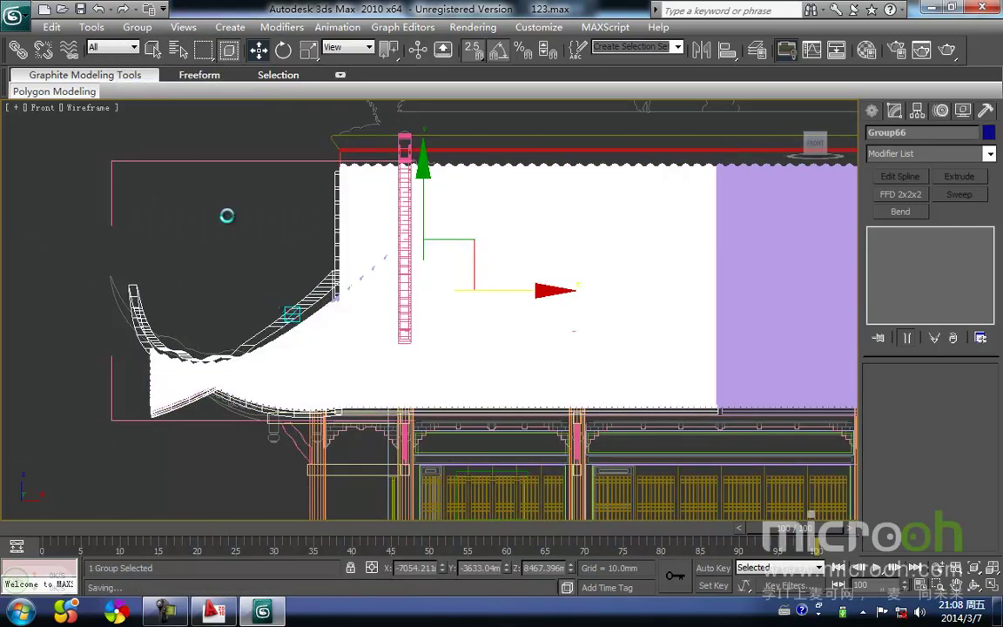
pyautogui.click(137, 27)
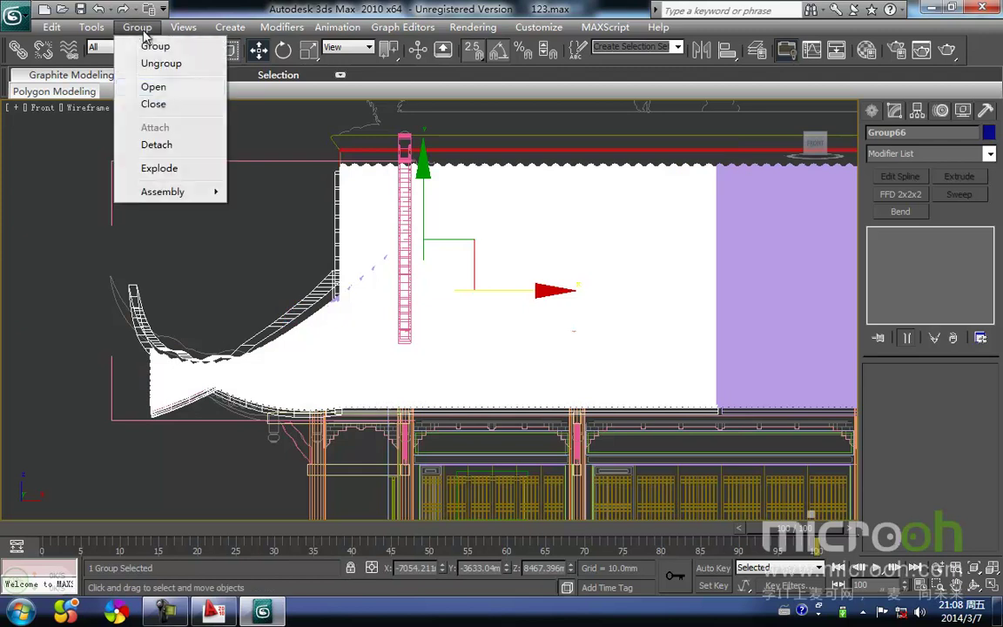
pyautogui.click(154, 104)
# Step: Isolate the curved left front corner ridge together with the pink vertical ridge in top view
pyautogui.click(298, 311)
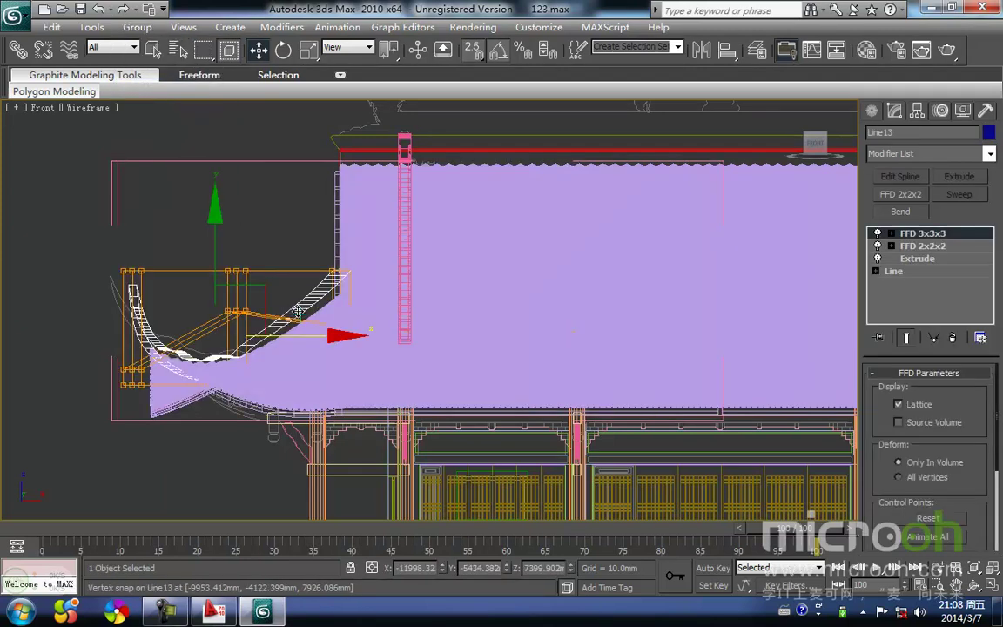
pyautogui.keyDown('ctrl'); pyautogui.click(402, 284); pyautogui.keyUp('ctrl')
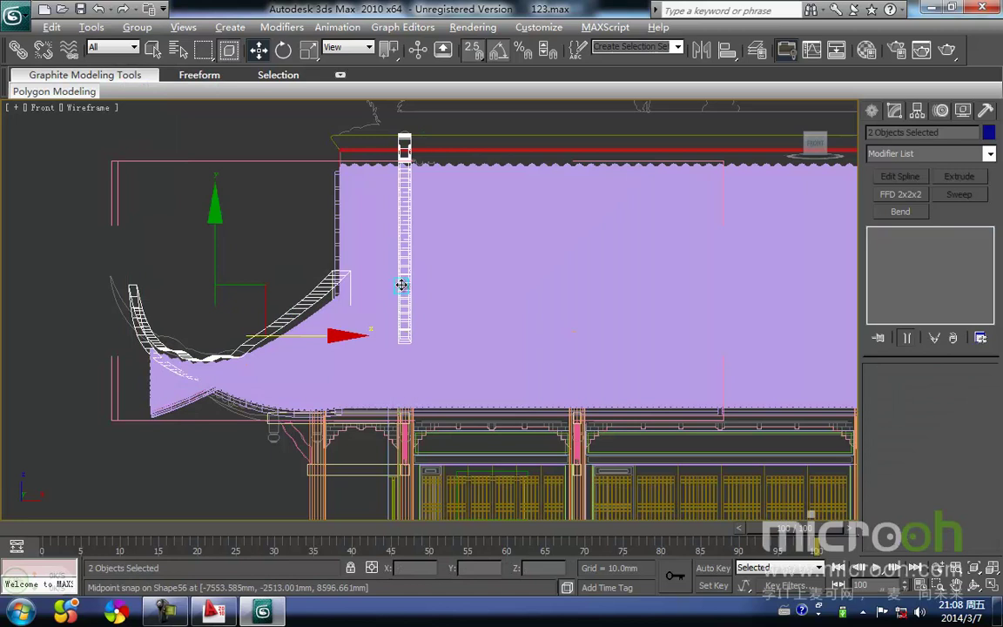
pyautogui.hotkey('alt', 'q')
pyautogui.click(555, 450)
pyautogui.press('t')
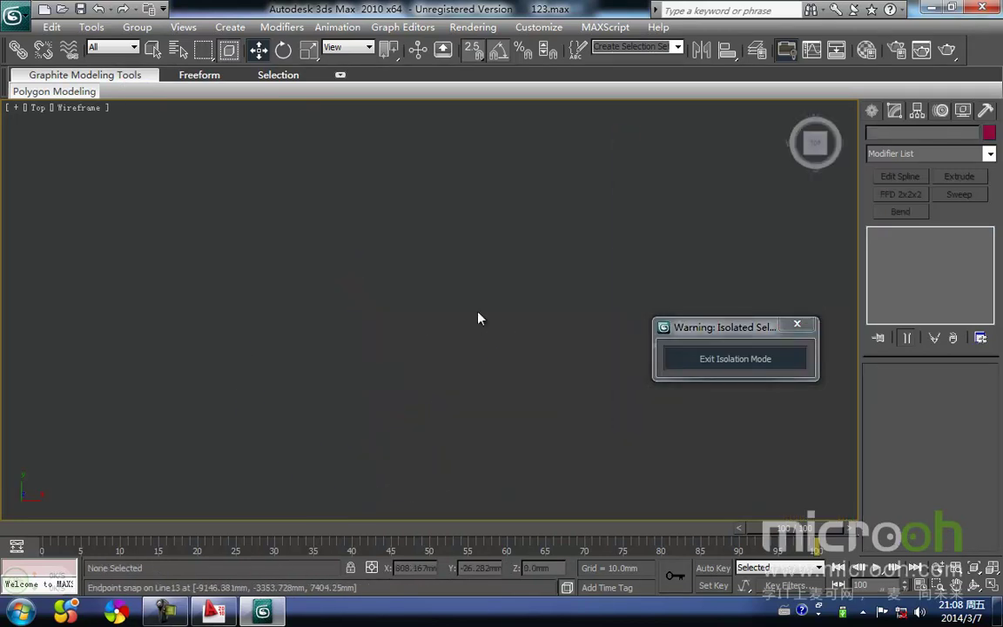
# Step: Move the FFD 3x3x3 control points at the corner ridge's inner end to about X -7268.7, Y -1285.7 mm, by the vertical ridge
pyautogui.click(452, 374)
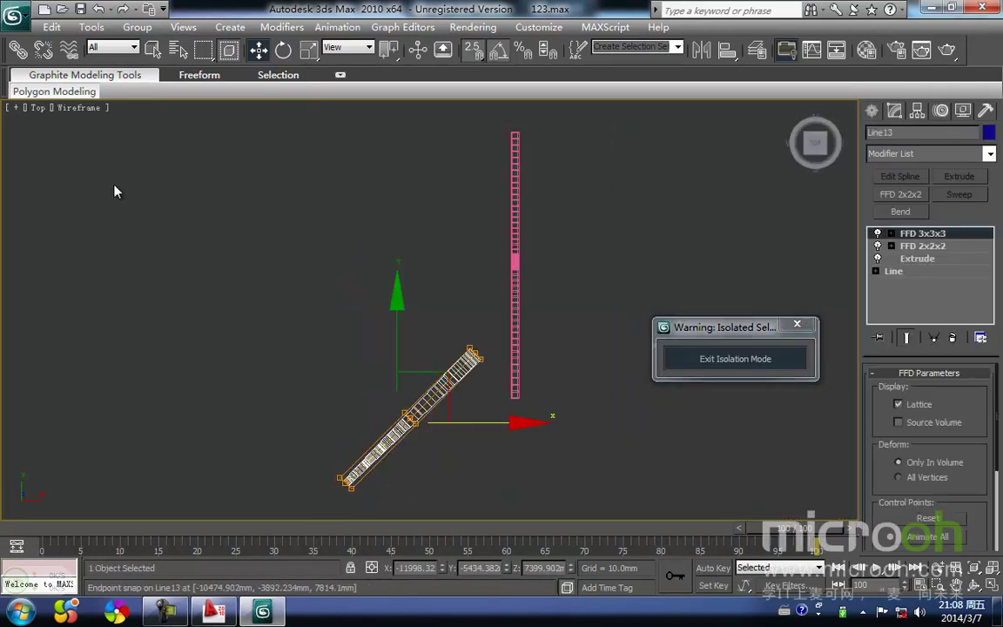
pyautogui.click(230, 52)
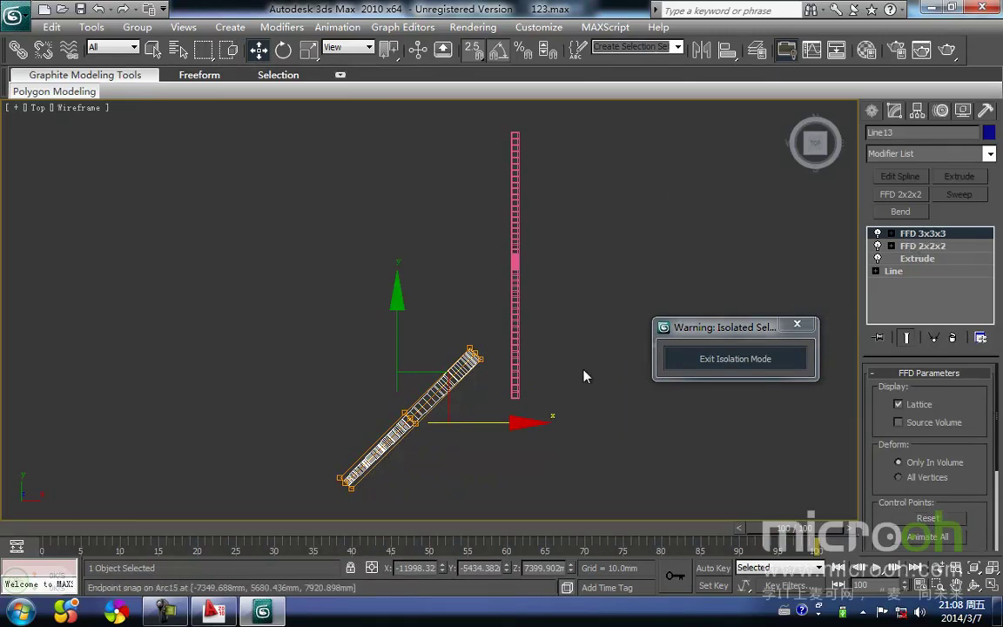
pyautogui.scroll(4, 484, 368)
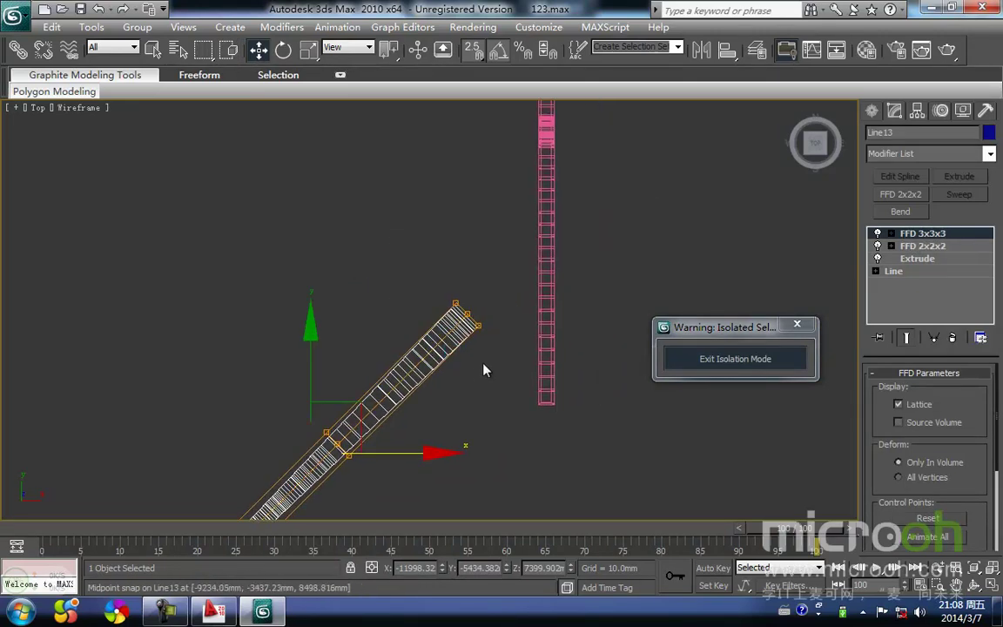
pyautogui.click(495, 357)
pyautogui.moveTo(467, 387); pyautogui.dragTo(419, 301)
pyautogui.press('1')
pyautogui.moveTo(489, 351); pyautogui.dragTo(444, 265)
pyautogui.moveTo(452, 285); pyautogui.dragTo(424, 289, button='middle')
pyautogui.scroll(-2, 426, 294)
pyautogui.press('space')
pyautogui.moveTo(487, 273); pyautogui.dragTo(551, 217)
# Step: Exit isolation and raise the corner ridge's inner-end control points to about Z 8516.6 mm in front view
pyautogui.moveTo(520, 309); pyautogui.dragTo(506, 321, button='middle')
pyautogui.press('f')
pyautogui.press('z')
pyautogui.scroll(-3, 522, 309)
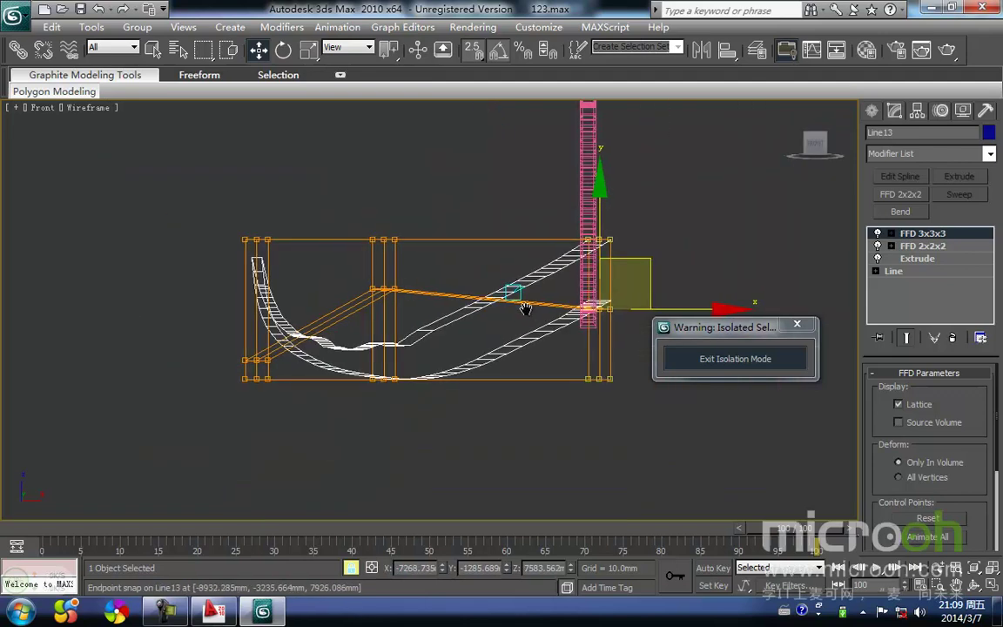
pyautogui.click(719, 362)
pyautogui.moveTo(493, 311); pyautogui.dragTo(484, 314, button='middle')
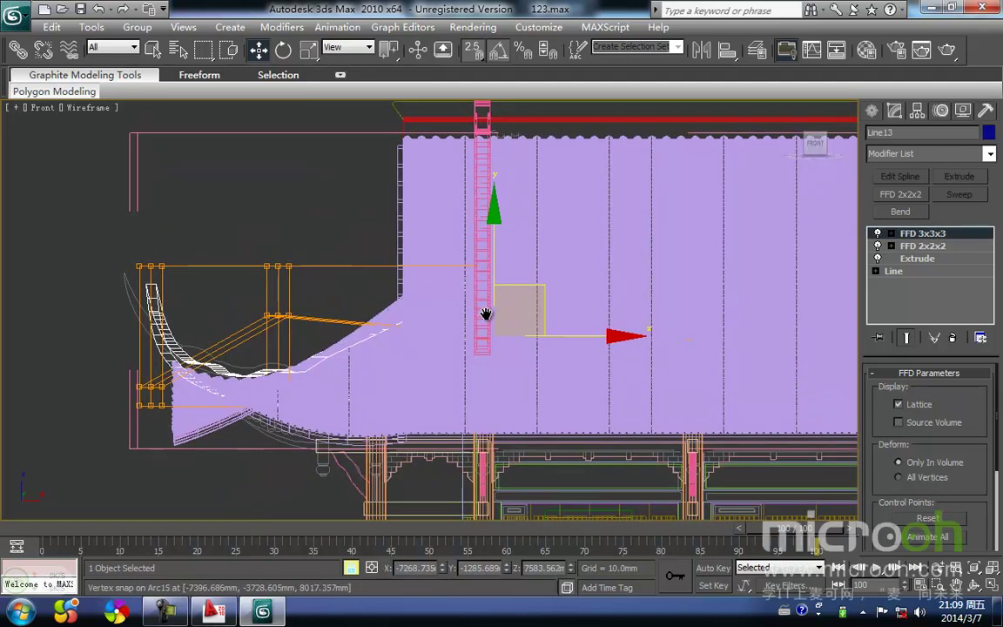
pyautogui.press('F3')
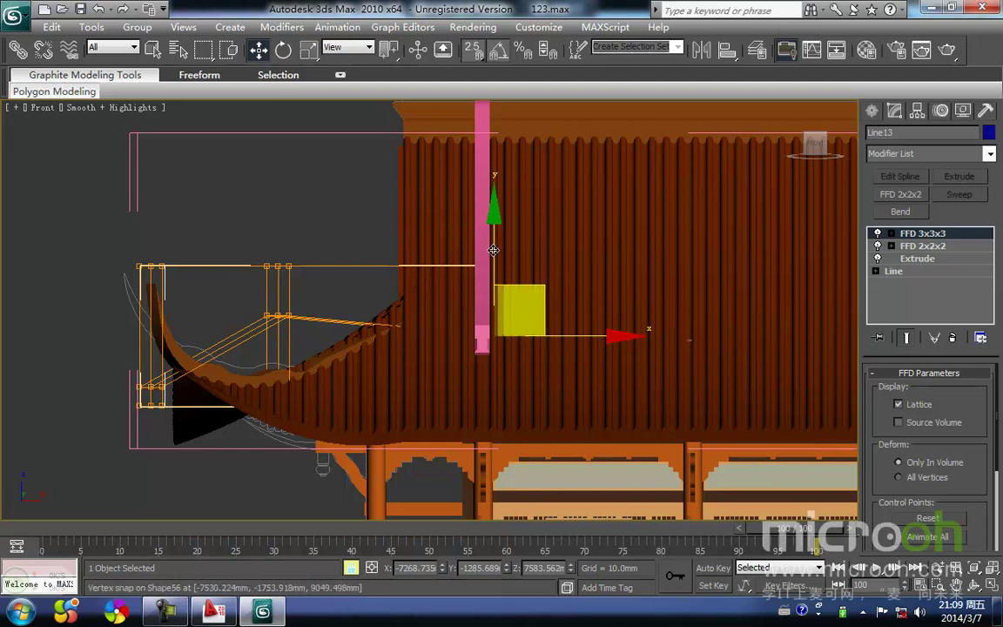
pyautogui.moveTo(494, 253); pyautogui.dragTo(483, 205)
# Step: Release the control points and isolate the corner ridge and the vertical ridge in top view again
pyautogui.moveTo(419, 284); pyautogui.dragTo(345, 237, button='middle')
pyautogui.scroll(-3, 346, 241)
pyautogui.keyDown('alt'); pyautogui.moveTo(423, 417); pyautogui.dragTo(410, 470, button='middle'); pyautogui.keyUp('alt')
pyautogui.keyDown('alt'); pyautogui.moveTo(425, 394); pyautogui.dragTo(450, 342, button='middle'); pyautogui.keyUp('alt')
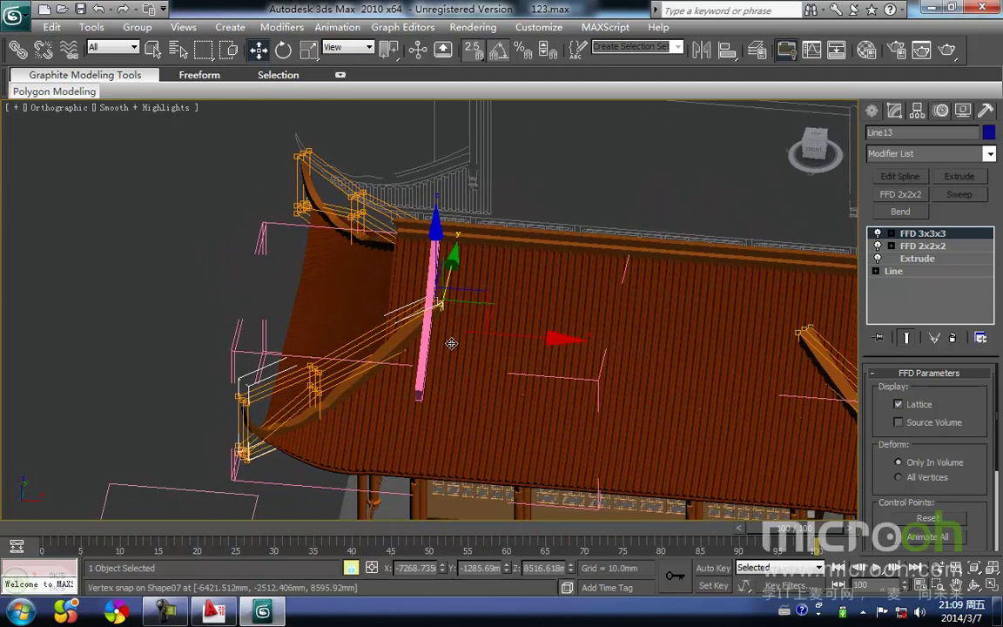
pyautogui.scroll(4, 451, 327)
pyautogui.scroll(3, 451, 327)
pyautogui.press('F3')
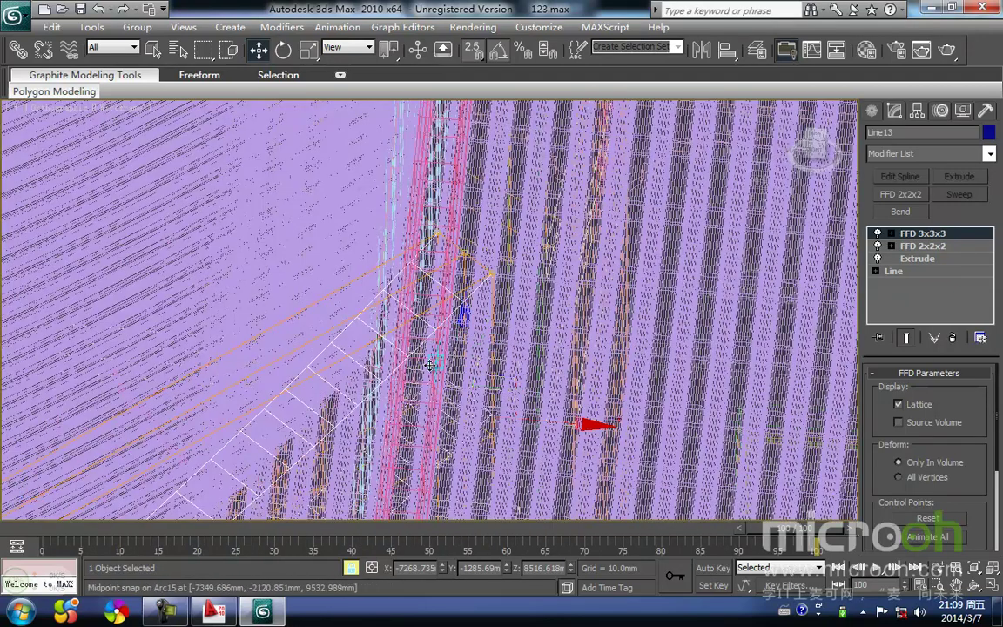
pyautogui.scroll(-5, 451, 306)
pyautogui.press('space')
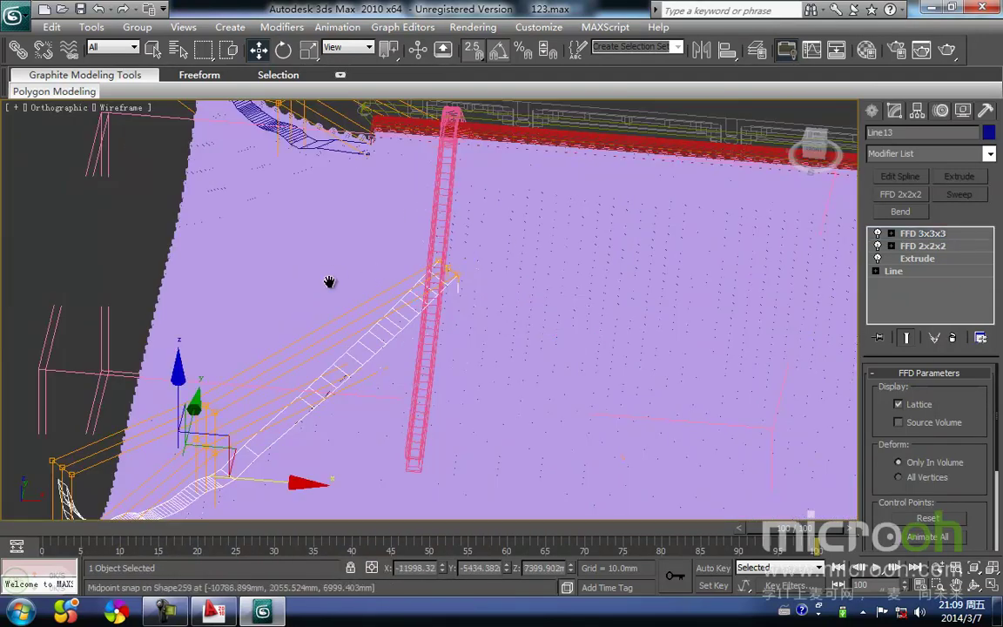
pyautogui.scroll(-3, 380, 274)
pyautogui.click(197, 249)
pyautogui.scroll(4, 468, 318)
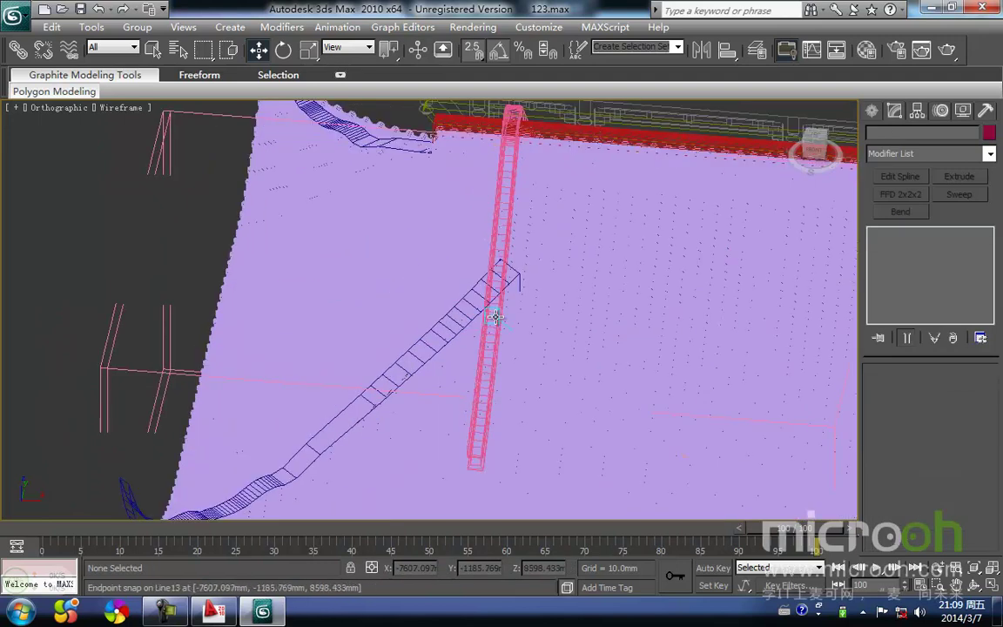
pyautogui.click(492, 317)
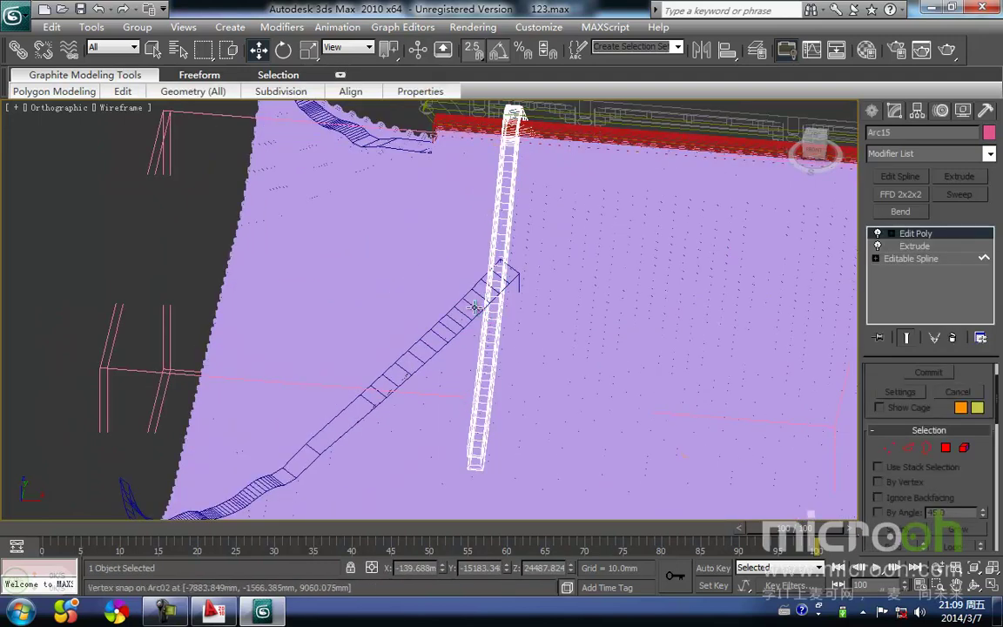
pyautogui.keyDown('ctrl'); pyautogui.click(474, 306); pyautogui.keyUp('ctrl')
pyautogui.hotkey('alt', 'q')
pyautogui.press('t')
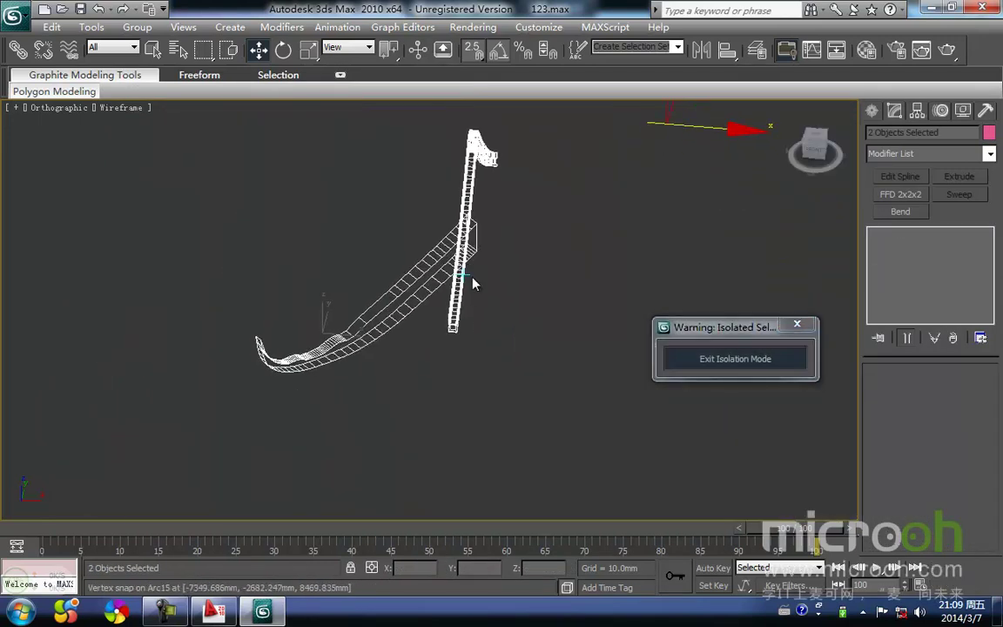
# Step: Shift the corner ridge's inner-end control points back to about X -7413, Y -1324.8 mm so they meet the vertical ridge
pyautogui.scroll(3, 534, 268)
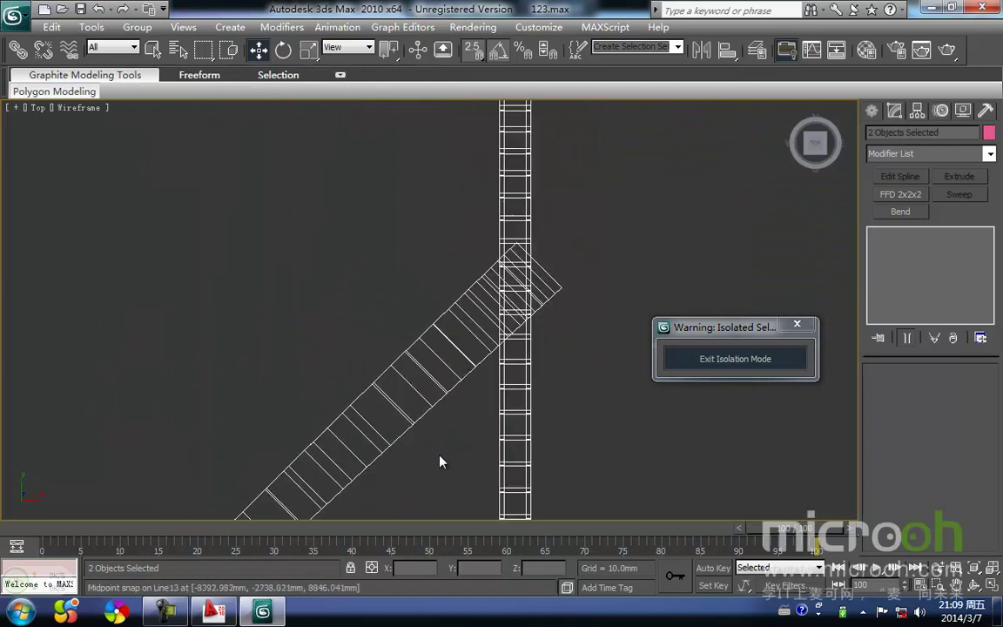
pyautogui.click(396, 353)
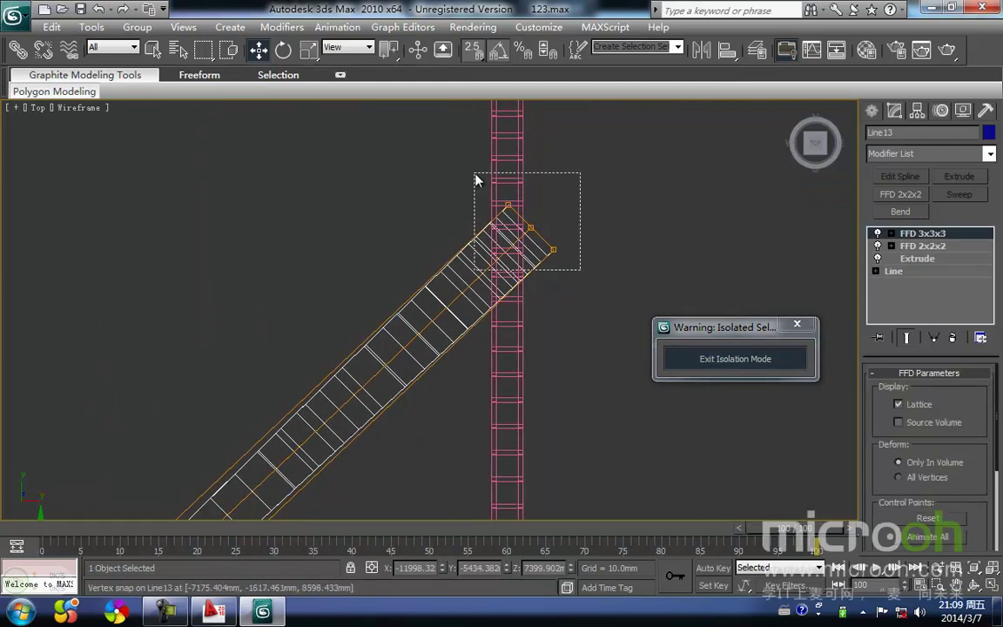
pyautogui.moveTo(578, 270); pyautogui.dragTo(433, 151)
pyautogui.click(420, 369)
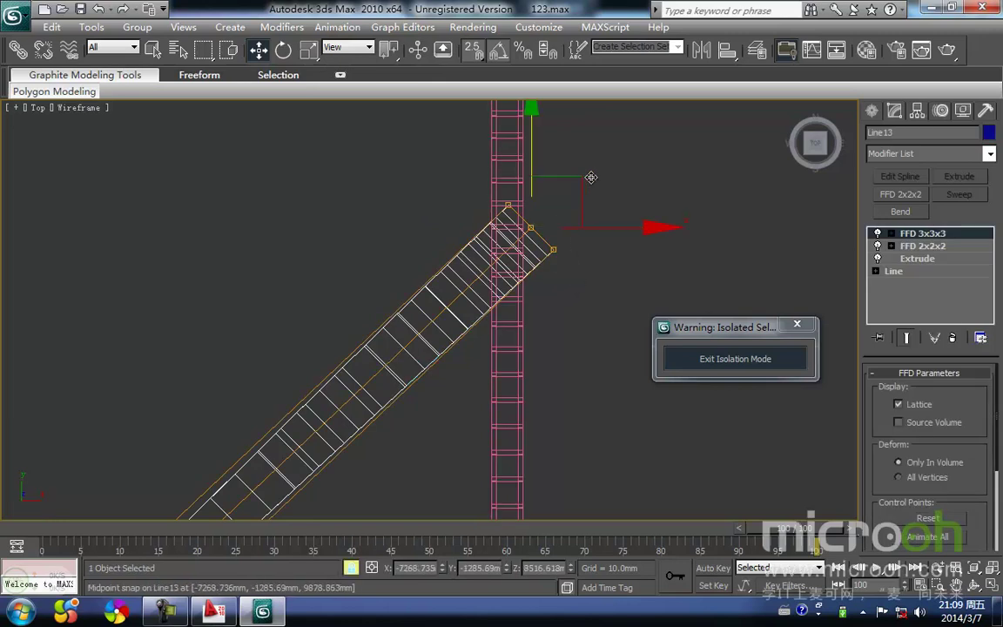
pyautogui.moveTo(587, 179); pyautogui.dragTo(517, 230)
pyautogui.moveTo(380, 295); pyautogui.dragTo(389, 275, button='middle')
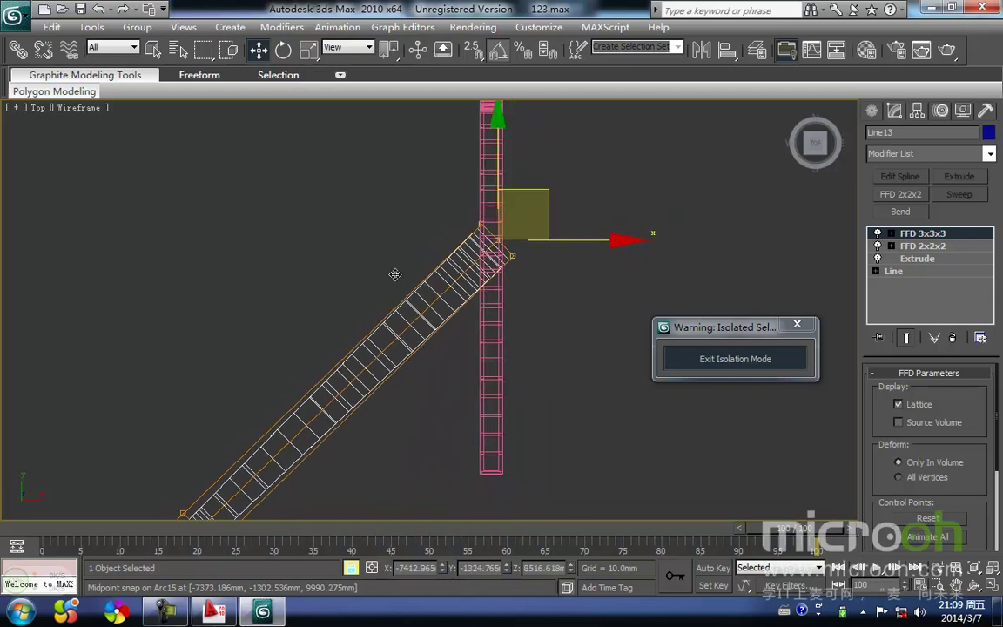
# Step: Exit isolation and examine the joint between the corner ridge and the vertical ridge in shaded view
pyautogui.click(735, 358)
pyautogui.press('F3')
pyautogui.moveTo(441, 348)
pyautogui.keyDown('alt'); pyautogui.mouseDown(button='middle')
pyautogui.moveTo(423, 363)
pyautogui.moveTo(456, 318)
pyautogui.moveTo(433, 201)
pyautogui.moveTo(425, 358)
pyautogui.moveTo(327, 352)
pyautogui.mouseUp(button='middle'); pyautogui.keyUp('alt')
pyautogui.scroll(3, 237, 215)
pyautogui.moveTo(238, 215); pyautogui.dragTo(574, 378, button='middle')
pyautogui.scroll(3, 334, 343)
pyautogui.moveTo(328, 343); pyautogui.dragTo(422, 314, button='middle')
pyautogui.scroll(3, 326, 327)
pyautogui.scroll(-3, 289, 310)
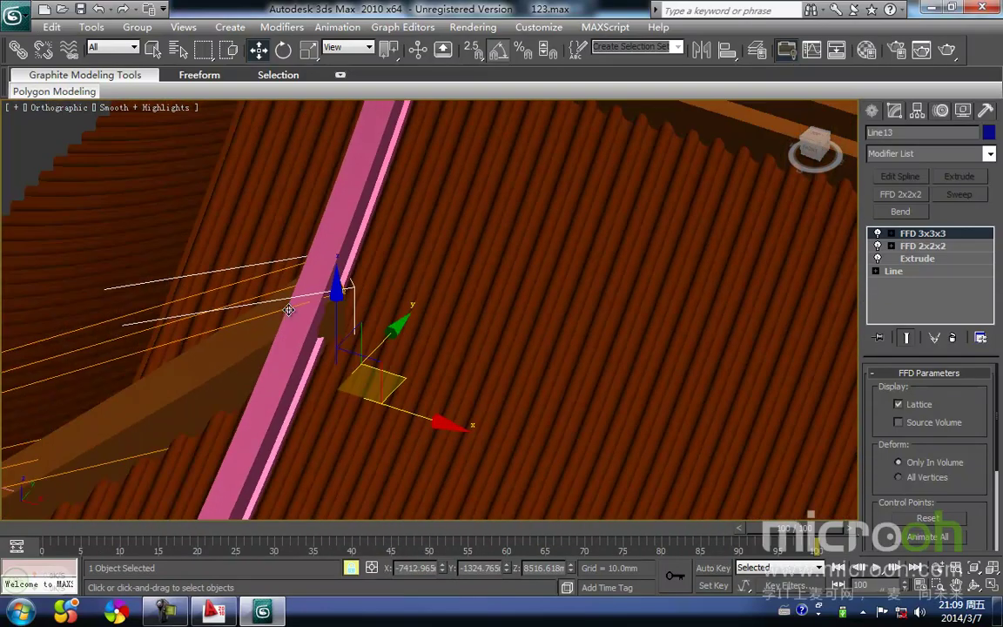
pyautogui.scroll(-4, 379, 300)
pyautogui.scroll(-2, 477, 327)
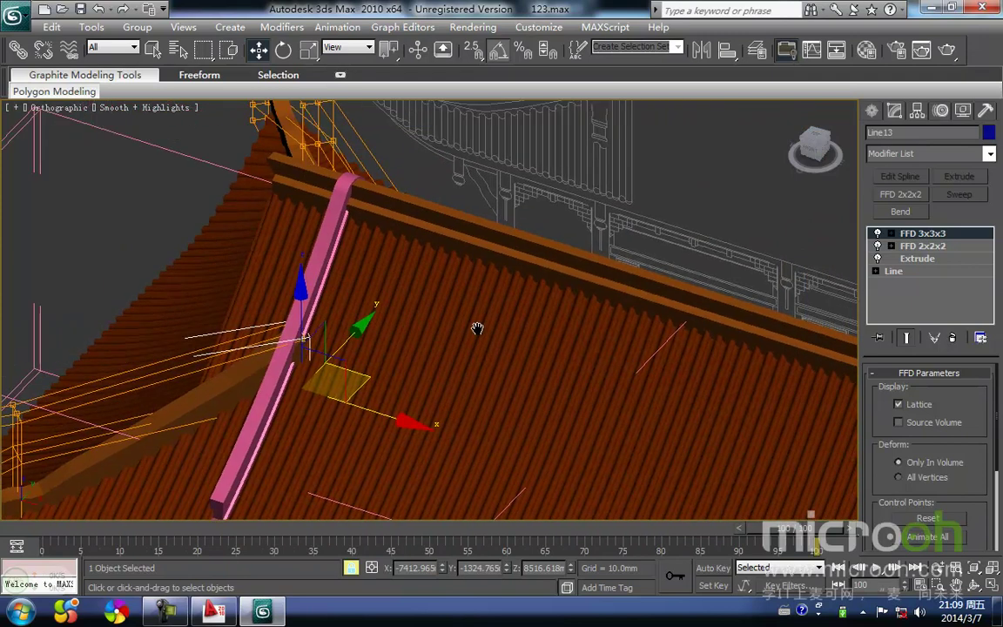
# Step: Deselect the control points and isolate the vertical ridge and the corner ridge in front wireframe view
pyautogui.press('space')
pyautogui.click(616, 171)
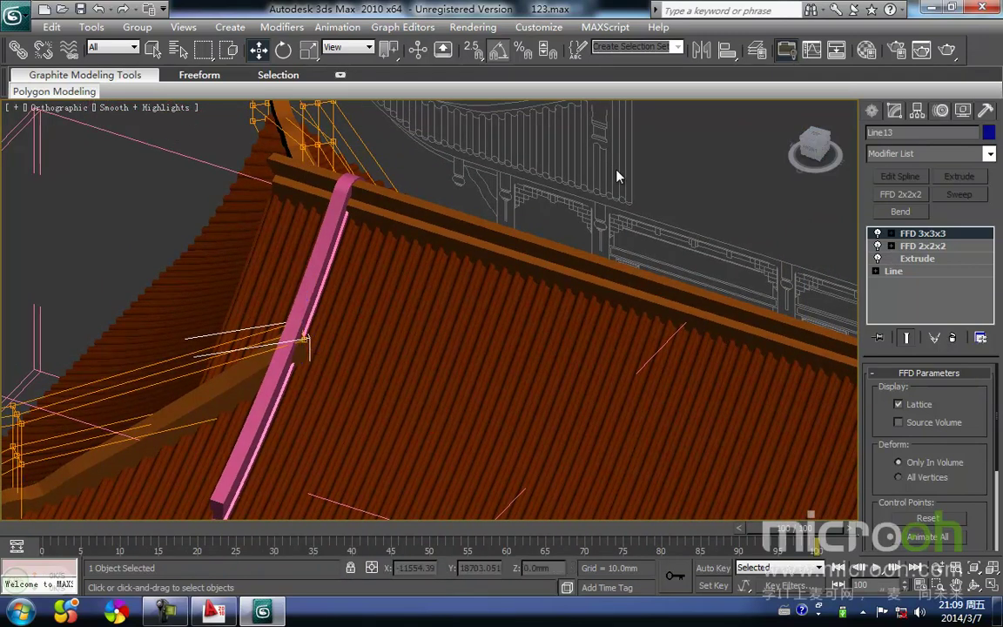
pyautogui.click(328, 245)
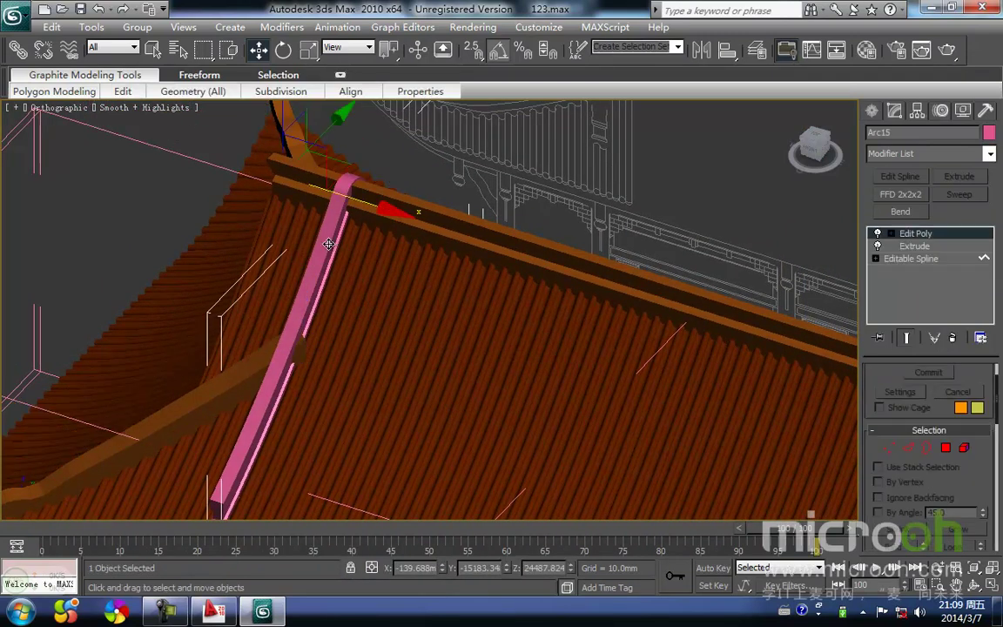
pyautogui.keyDown('ctrl'); pyautogui.click(235, 377); pyautogui.keyUp('ctrl')
pyautogui.hotkey('alt', 'q')
pyautogui.keyDown('alt'); pyautogui.moveTo(235, 380); pyautogui.dragTo(286, 381, button='middle'); pyautogui.keyUp('alt')
pyautogui.press('f')
pyautogui.moveTo(445, 384); pyautogui.dragTo(373, 367, button='middle')
pyautogui.press('F3')
# Step: Widen the vertical ridge by moving the Edit Poly vertices along its right side outward
pyautogui.click(629, 221)
pyautogui.click(541, 199)
pyautogui.moveTo(452, 152); pyautogui.dragTo(393, 168, button='middle')
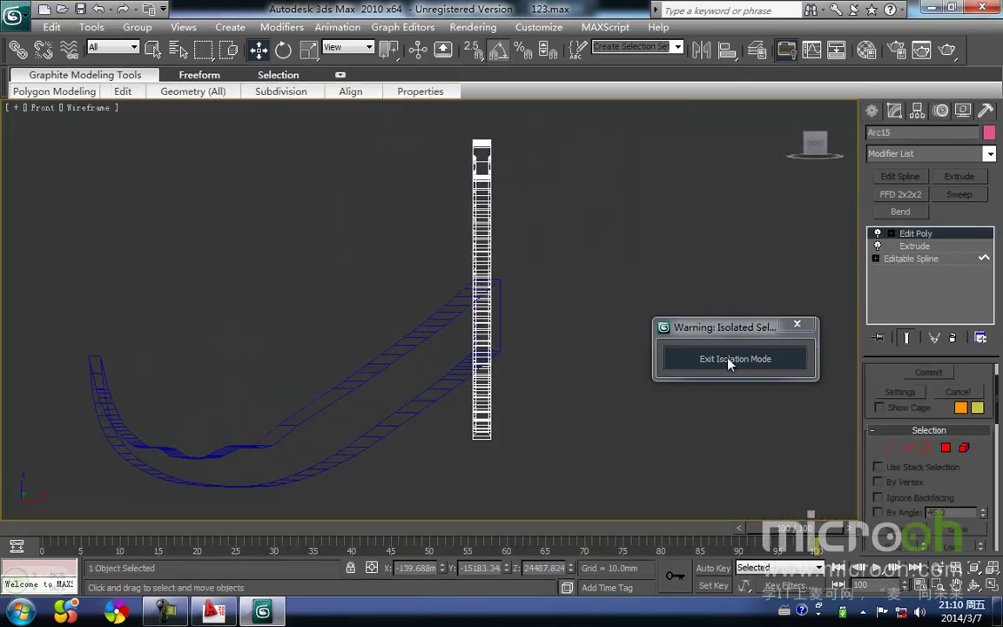
pyautogui.click(888, 447)
pyautogui.moveTo(486, 123); pyautogui.dragTo(509, 388)
pyautogui.moveTo(543, 262); pyautogui.dragTo(503, 292, button='middle')
pyautogui.moveTo(503, 291); pyautogui.dragTo(521, 292)
pyautogui.click(515, 384)
pyautogui.press('1')
pyautogui.click(518, 385)
# Step: Assign the brown 飞檐 material to the vertical ridge
pyautogui.press('F3')
pyautogui.scroll(-5, 488, 361)
pyautogui.keyDown('alt'); pyautogui.moveTo(456, 336); pyautogui.dragTo(498, 398, button='middle'); pyautogui.keyUp('alt')
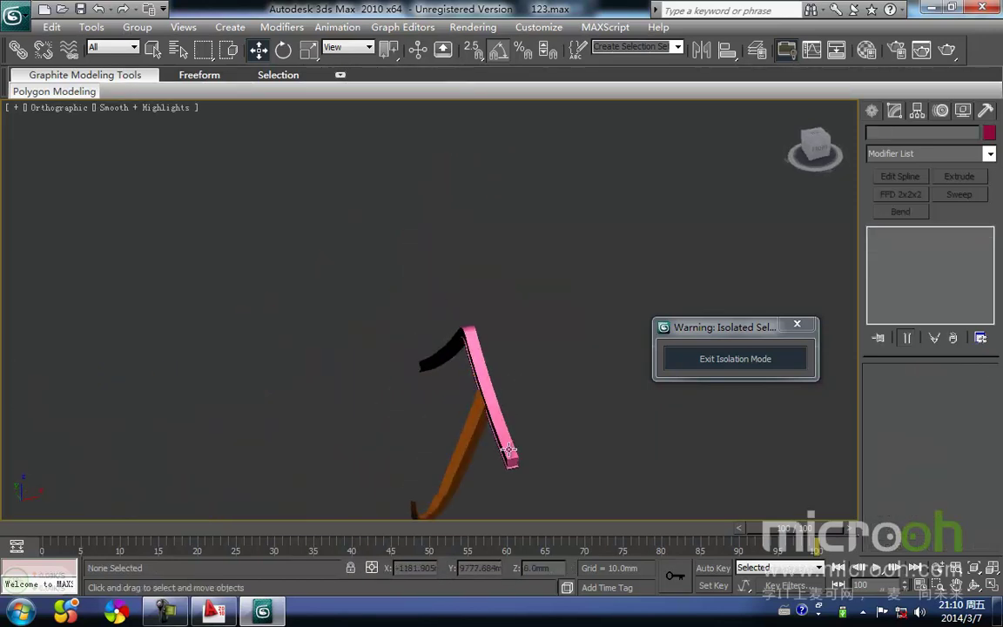
pyautogui.click(508, 456)
pyautogui.press('m')
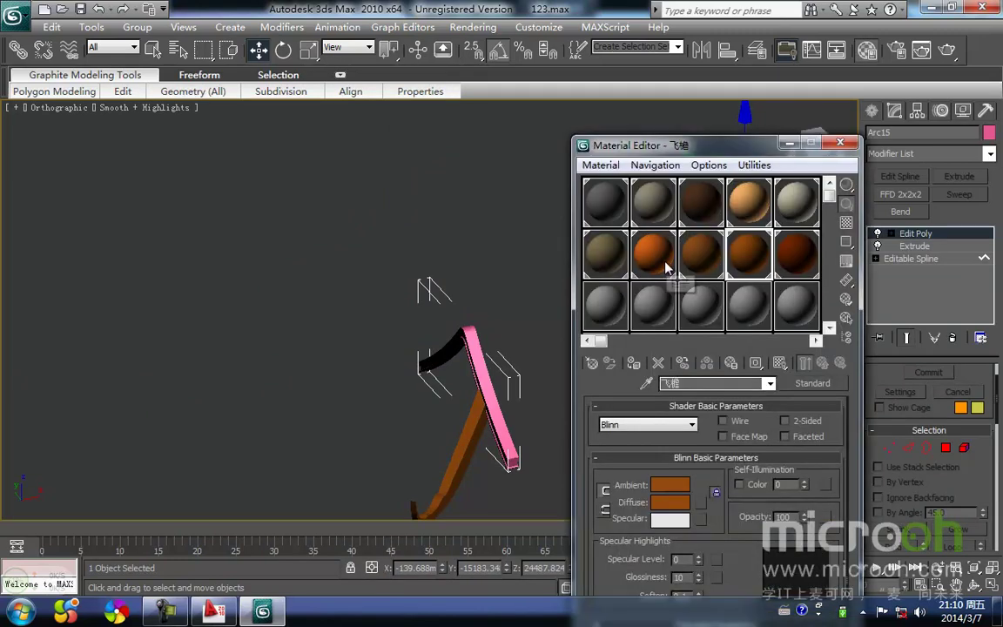
pyautogui.click(633, 363)
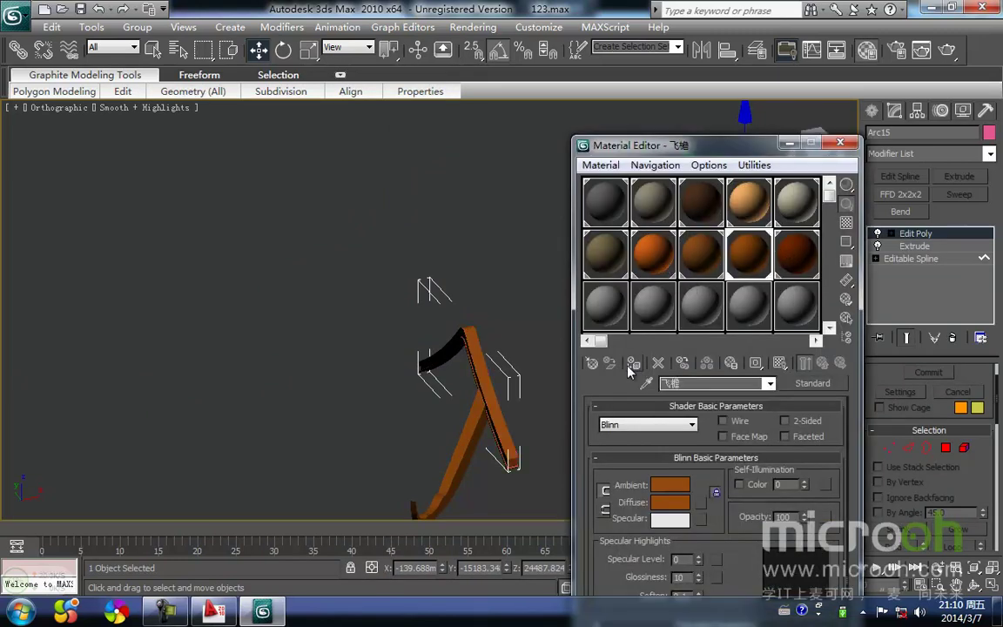
pyautogui.click(438, 275)
pyautogui.click(840, 144)
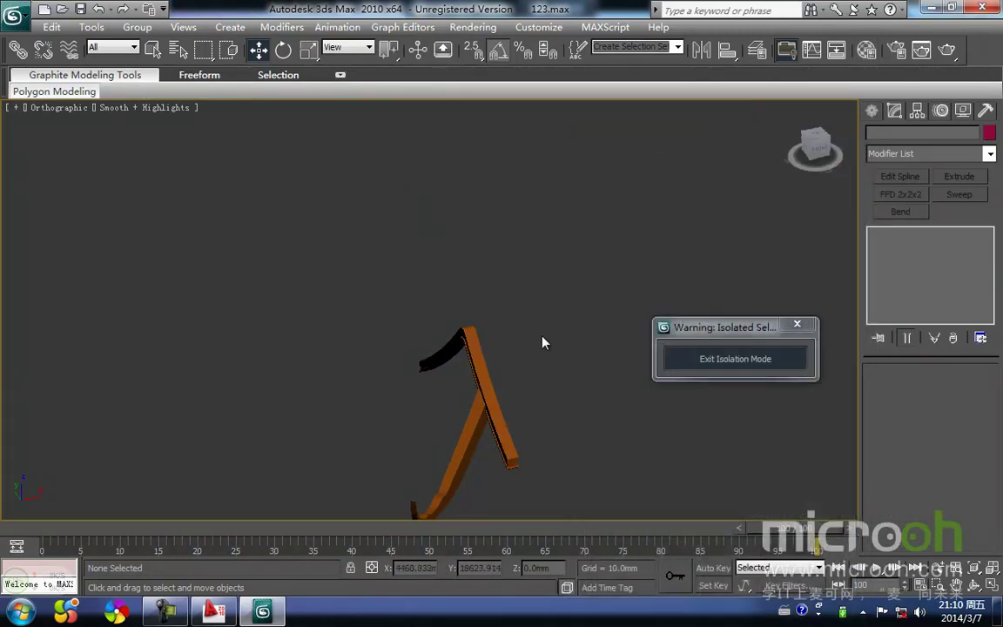
# Step: Exit isolation and centre the vertical ridge's pivot to the object in the front view
pyautogui.click(690, 360)
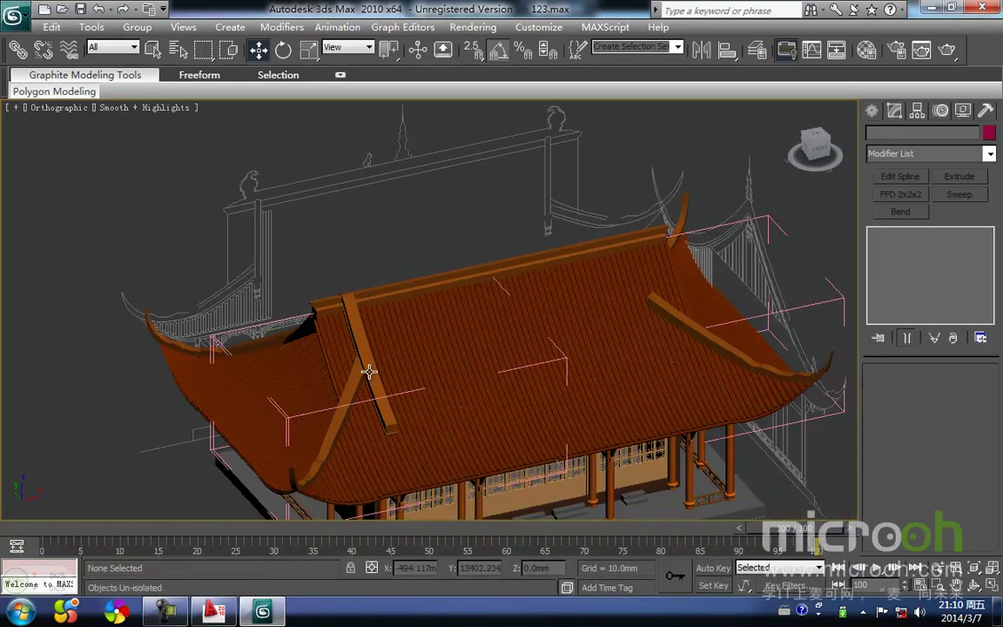
pyautogui.click(371, 371)
pyautogui.press('f')
pyautogui.press('z')
pyautogui.moveTo(396, 363); pyautogui.dragTo(327, 353, button='middle')
pyautogui.scroll(-6, 454, 325)
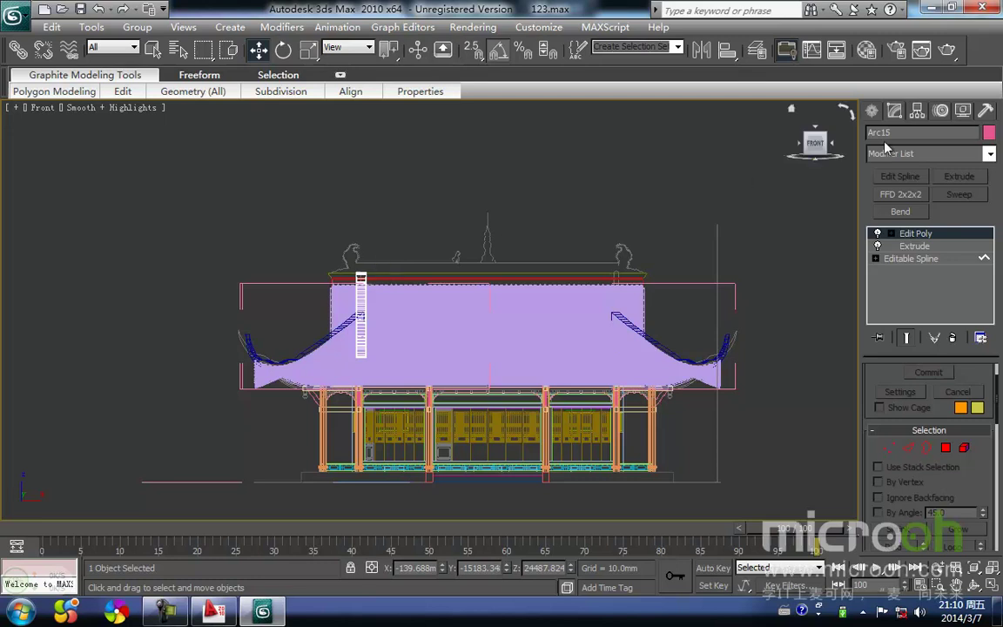
pyautogui.click(918, 112)
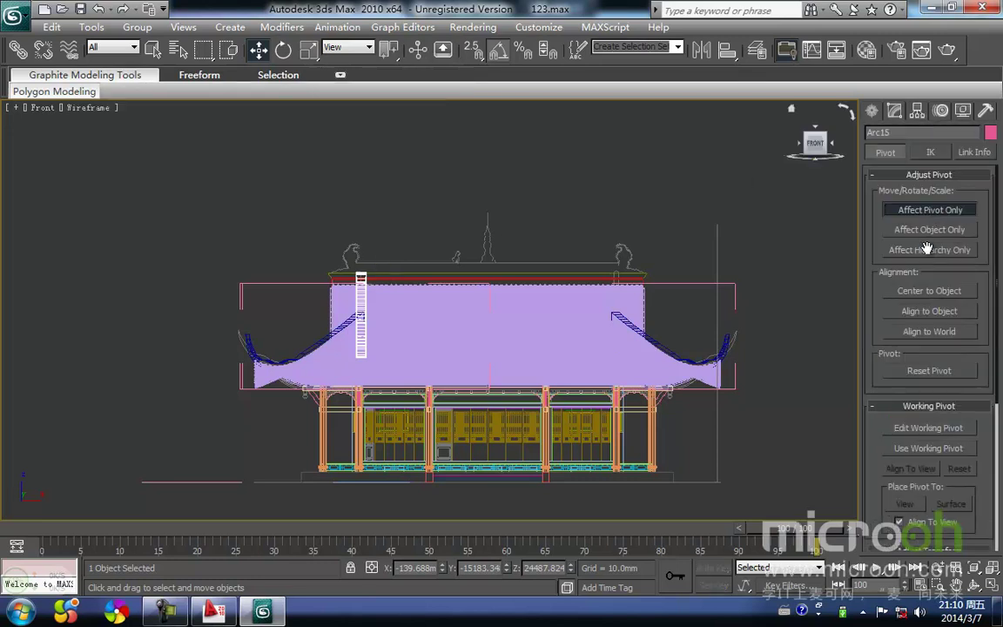
pyautogui.click(932, 293)
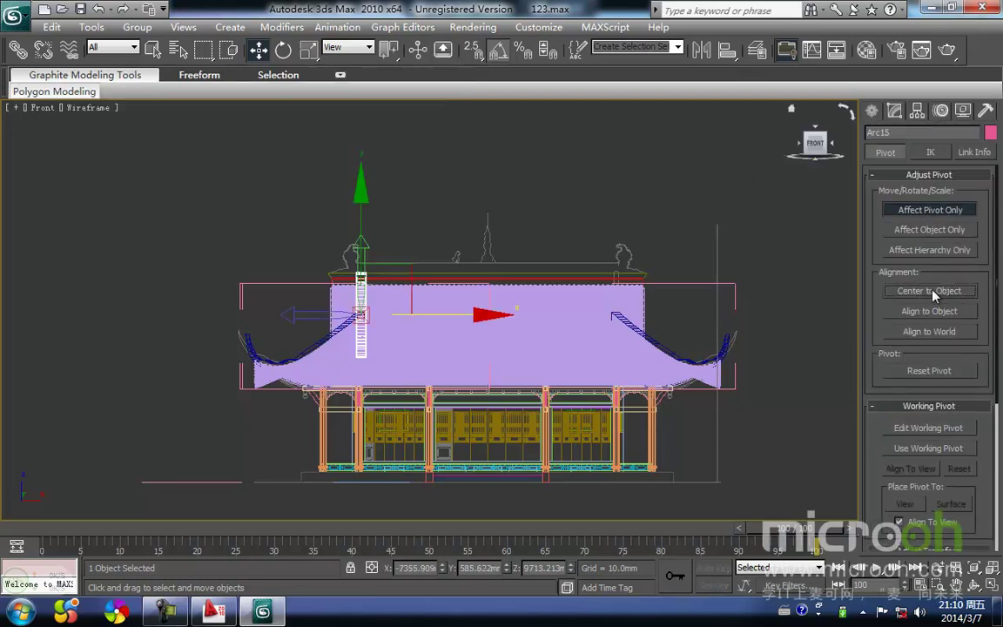
pyautogui.click(938, 216)
# Step: Copy the vertical ridge along X to the opposite side of the roof and snap it to the matching ridge outline in the elevation
pyautogui.moveTo(460, 315); pyautogui.dragTo(362, 320, button='middle')
pyautogui.press('space')
pyautogui.keyDown('shift'); pyautogui.moveTo(396, 321); pyautogui.dragTo(622, 336); pyautogui.keyUp('shift')
pyautogui.click(509, 365)
pyautogui.moveTo(529, 348); pyautogui.dragTo(424, 350, button='middle')
pyautogui.scroll(3, 427, 295)
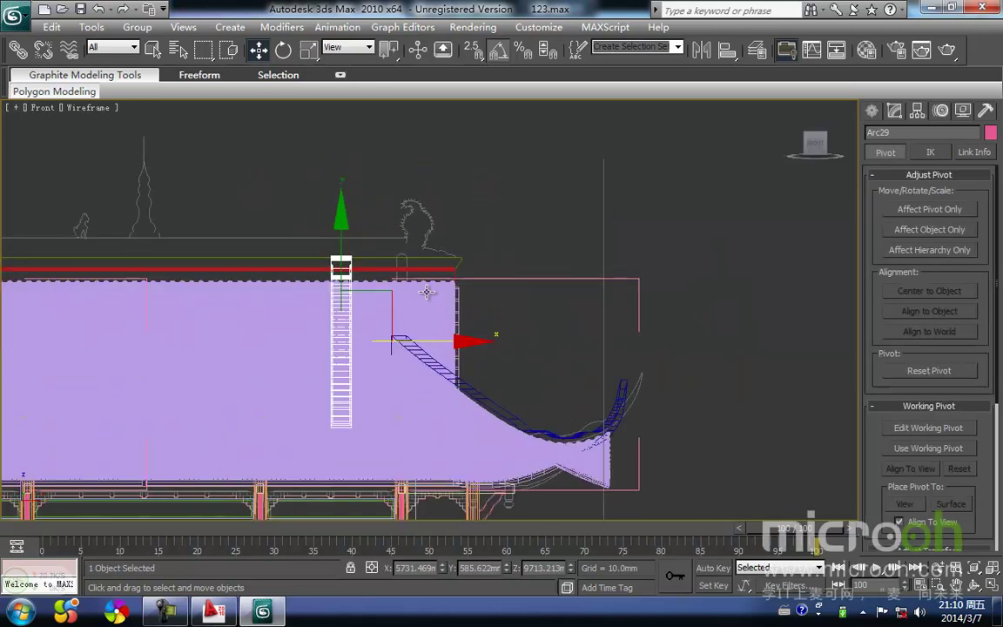
pyautogui.scroll(2, 428, 296)
pyautogui.moveTo(292, 266); pyautogui.dragTo(371, 375)
pyautogui.click(454, 232)
pyautogui.press('F3')
pyautogui.scroll(-5, 393, 303)
pyautogui.moveTo(393, 303); pyautogui.dragTo(395, 233, button='middle')
pyautogui.keyDown('alt'); pyautogui.moveTo(408, 399); pyautogui.dragTo(376, 306, button='middle'); pyautogui.keyUp('alt')
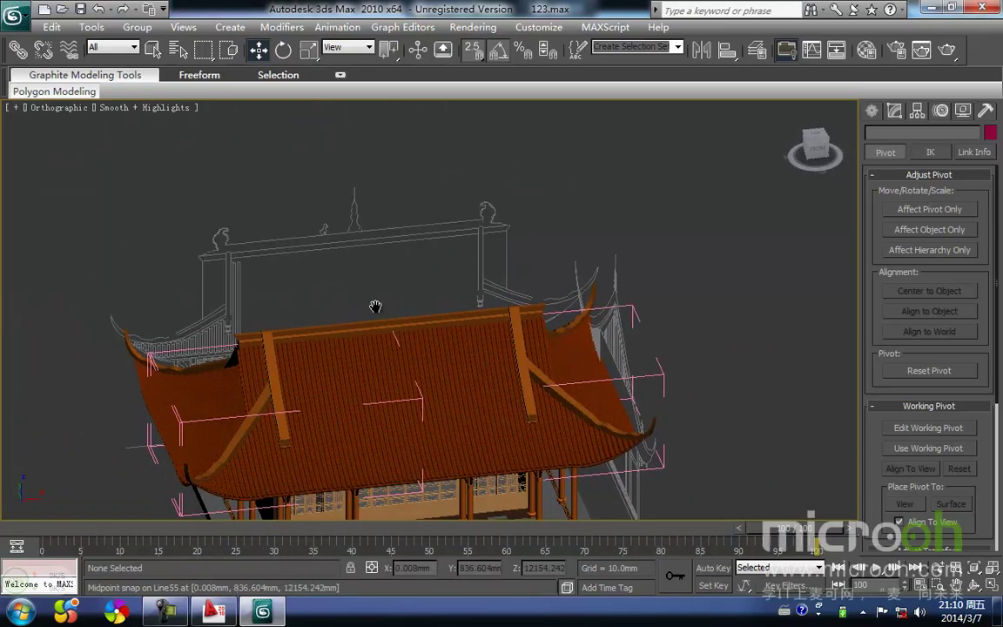
# Step: Examine the beast, finial and ridge-end ornament outlines above the main ridge in the shaded front view
pyautogui.press('f')
pyautogui.scroll(4, 282, 280)
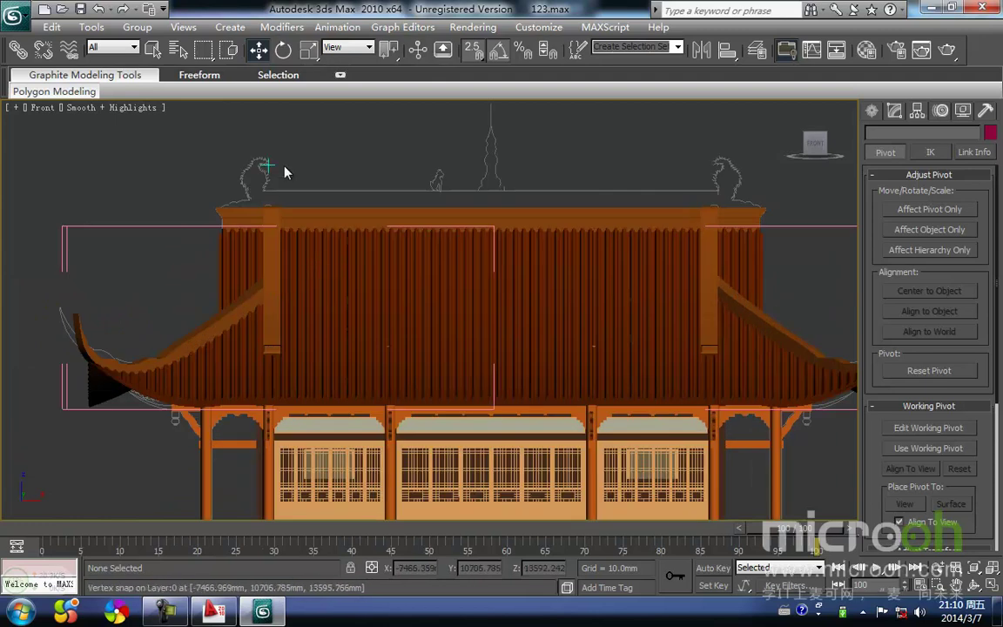
pyautogui.scroll(5, 440, 178)
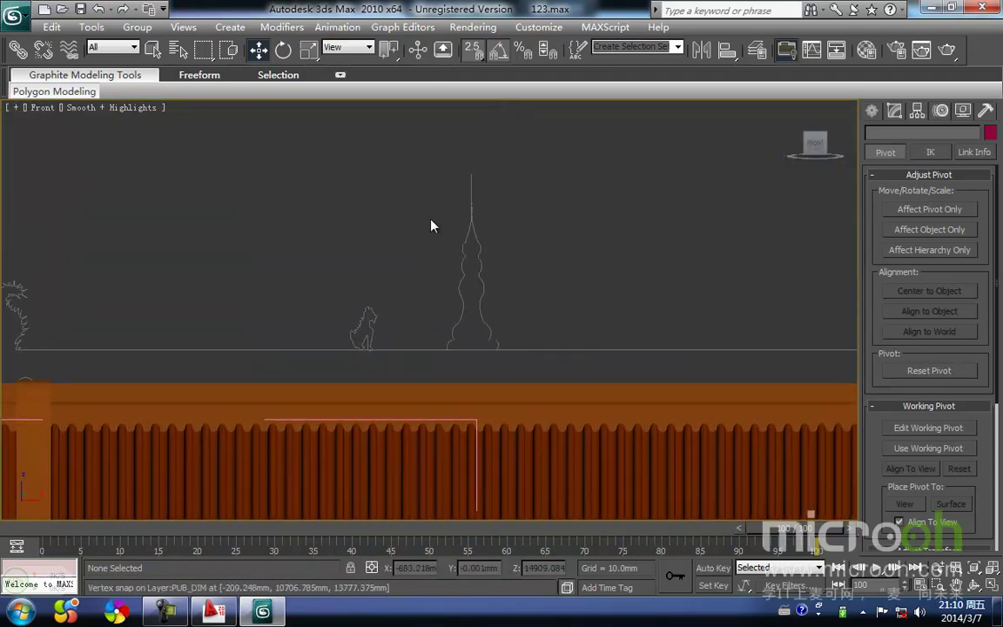
pyautogui.scroll(5, 432, 309)
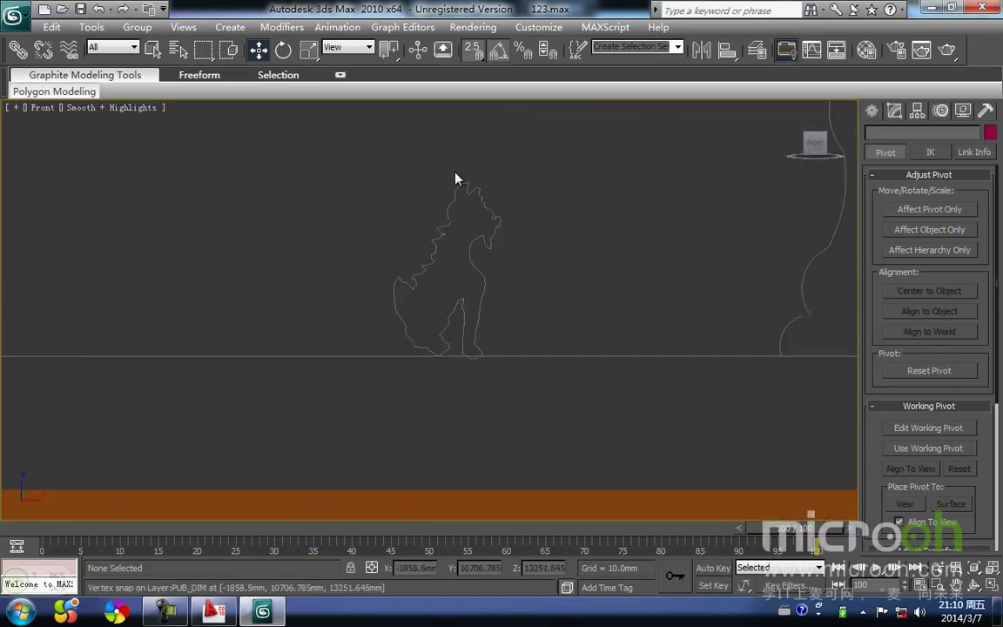
pyautogui.scroll(-5, 320, 342)
pyautogui.scroll(6, 414, 336)
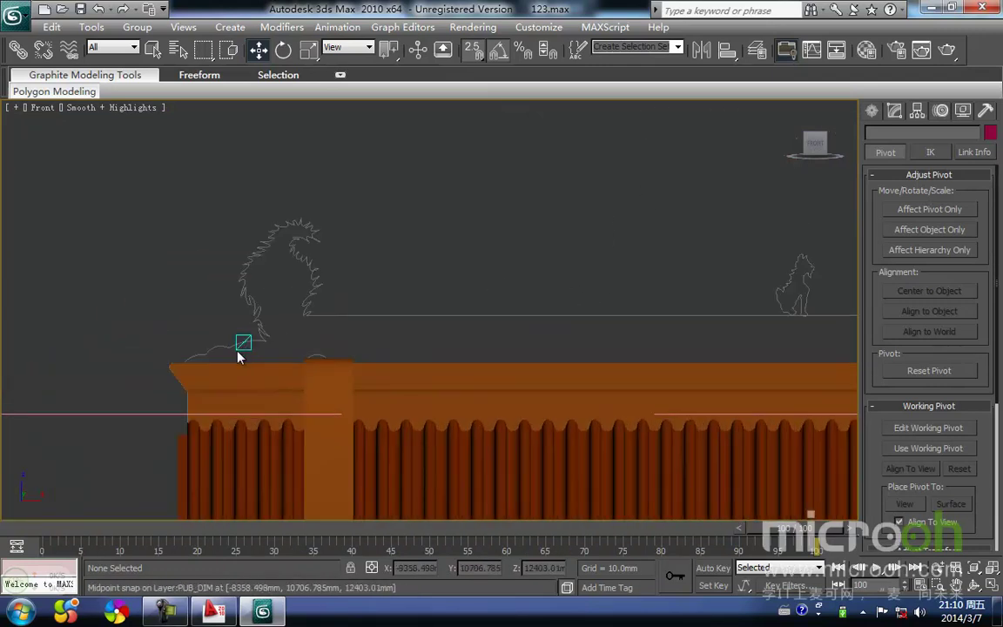
pyautogui.moveTo(113, 370); pyautogui.dragTo(148, 372, button='middle')
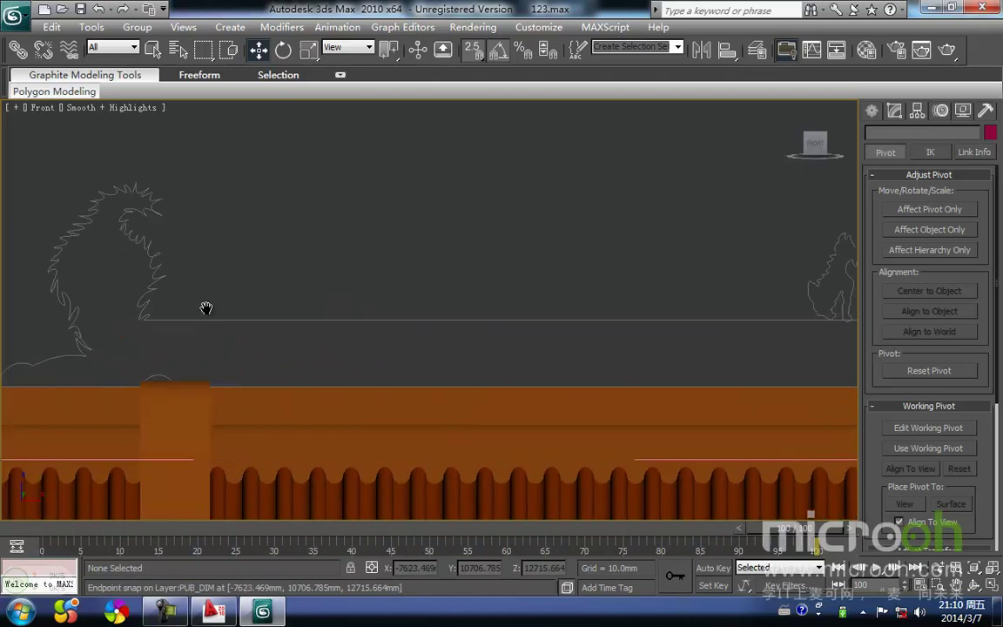
pyautogui.scroll(-5, 354, 320)
pyautogui.moveTo(282, 334); pyautogui.dragTo(156, 332, button='middle')
pyautogui.moveTo(526, 354); pyautogui.dragTo(174, 353, button='middle')
pyautogui.scroll(-2, 348, 344)
pyautogui.moveTo(566, 328); pyautogui.dragTo(383, 341, button='middle')
pyautogui.scroll(4, 608, 359)
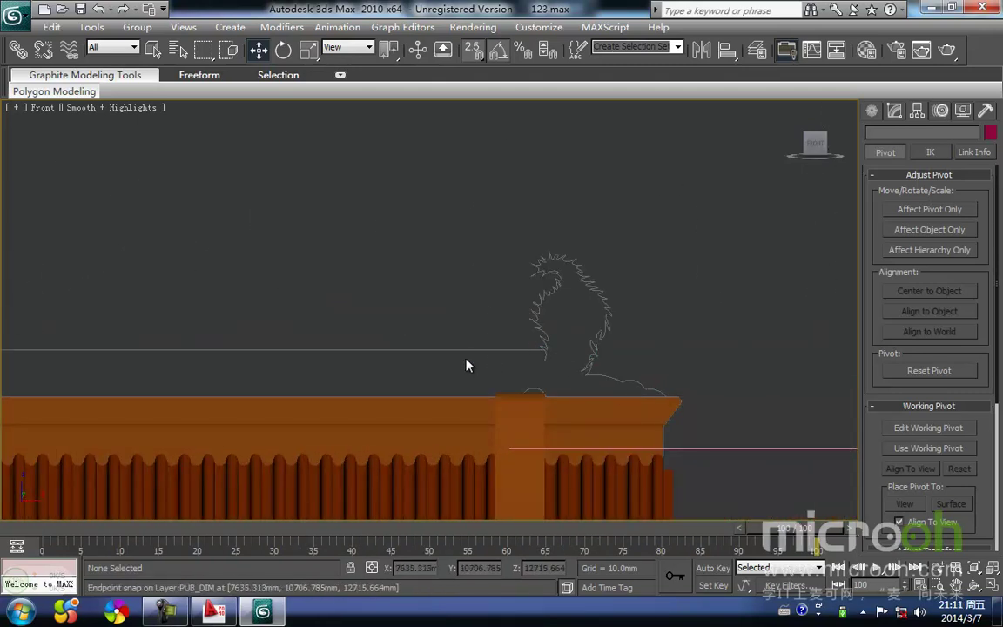
pyautogui.scroll(-4, 470, 374)
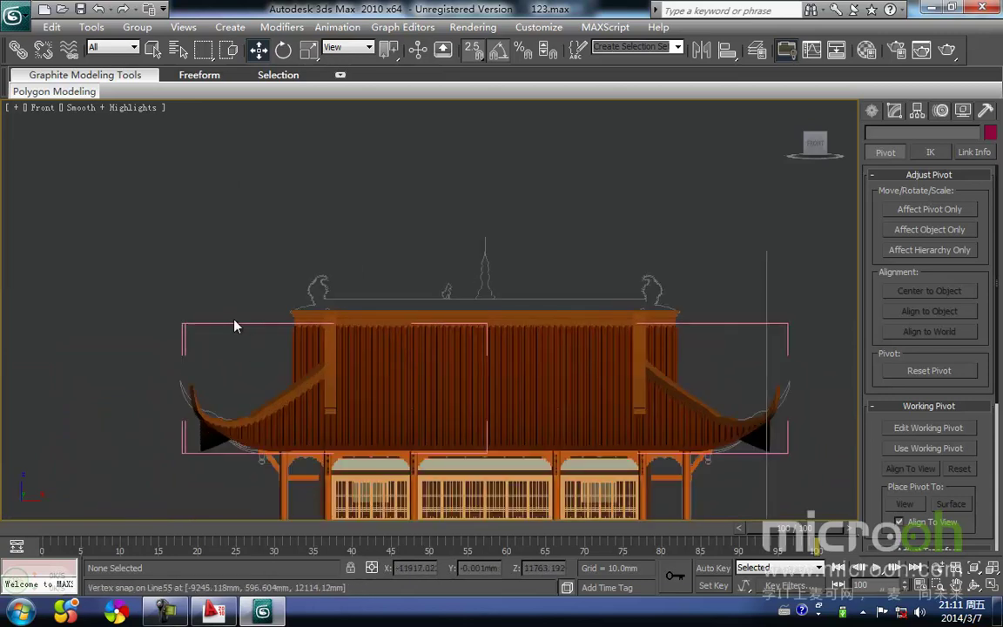
# Step: Close all open groups in the scene and deselect everything
pyautogui.scroll(3, 252, 305)
pyautogui.moveTo(275, 324); pyautogui.dragTo(137, 106)
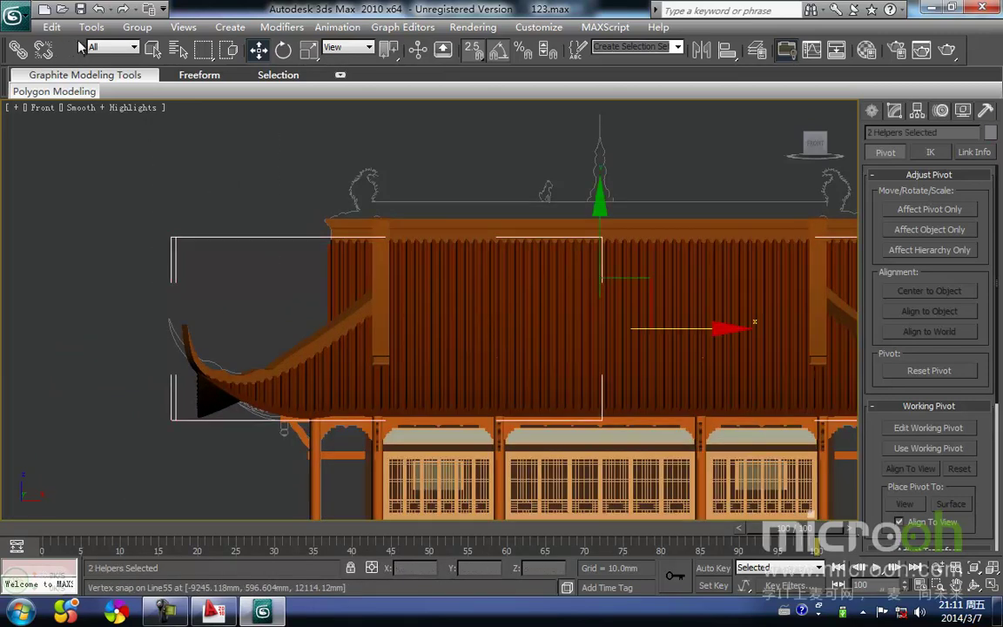
pyautogui.scroll(-3, 483, 283)
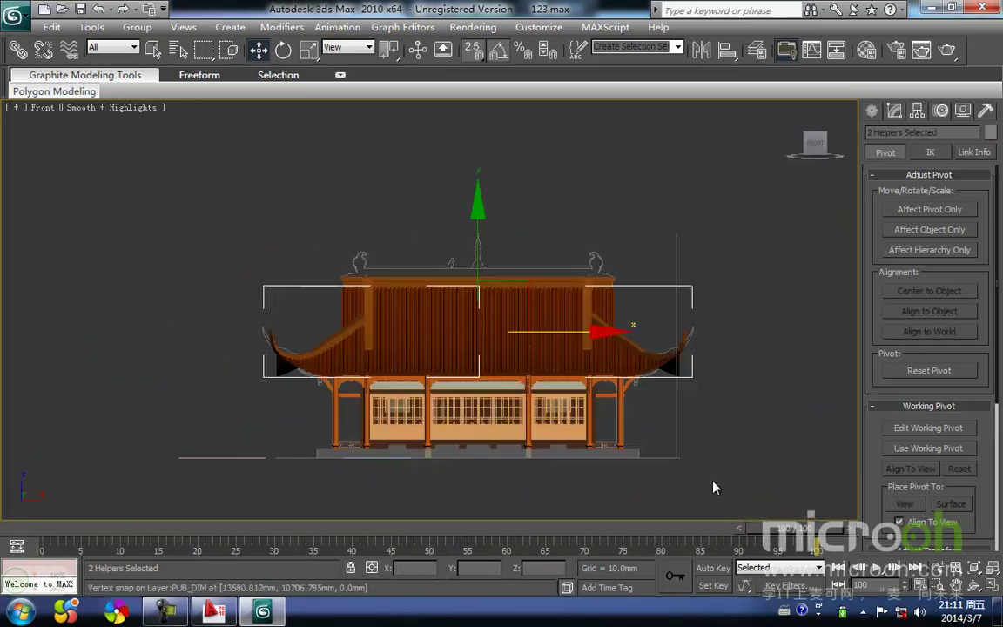
pyautogui.hotkey('ctrl', 'a')
pyautogui.click(129, 26)
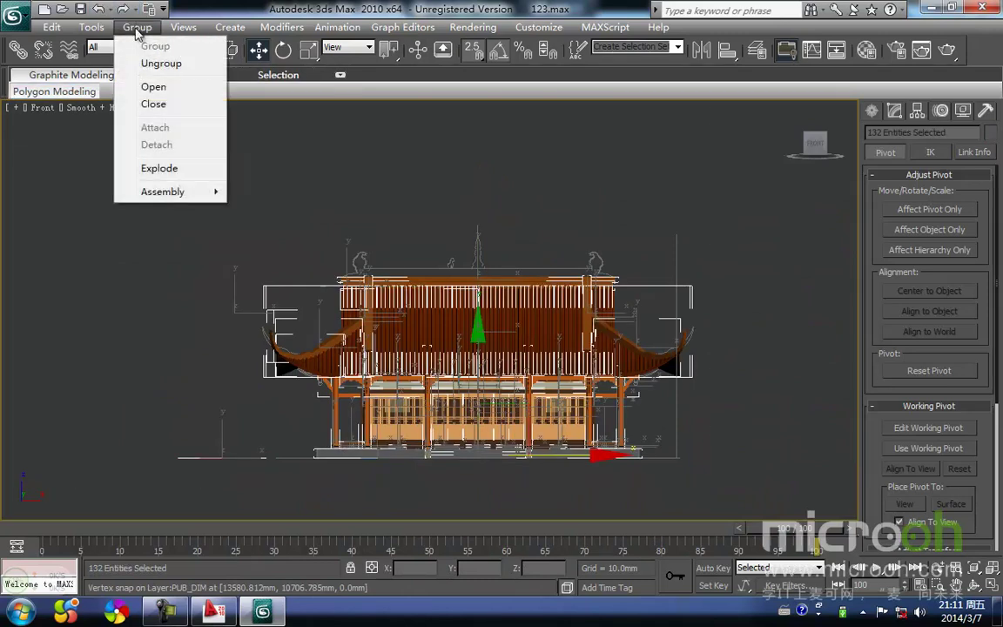
pyautogui.click(153, 104)
pyautogui.click(361, 199)
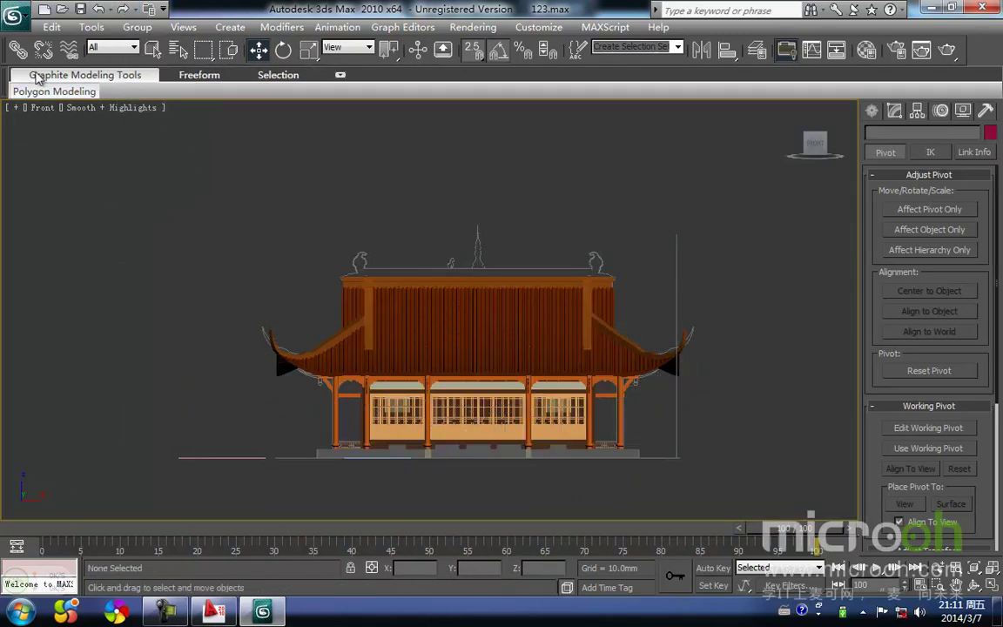
# Step: Trace the lowest curve of the ornament outline at the main ridge's left end with an arc of about 299 mm radius
pyautogui.scroll(8, 291, 247)
pyautogui.moveTo(223, 249); pyautogui.dragTo(430, 315, button='middle')
pyautogui.scroll(5, 404, 311)
pyautogui.keyDown('ctrl'); pyautogui.rightClick(212, 249); pyautogui.keyUp('ctrl')
pyautogui.click(240, 155)
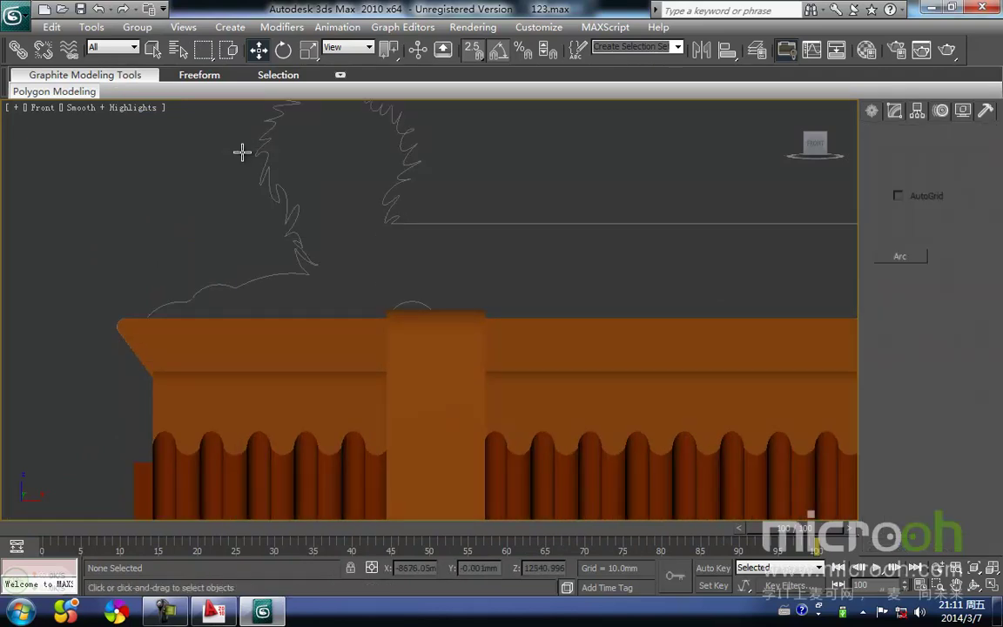
pyautogui.moveTo(190, 307); pyautogui.dragTo(190, 304)
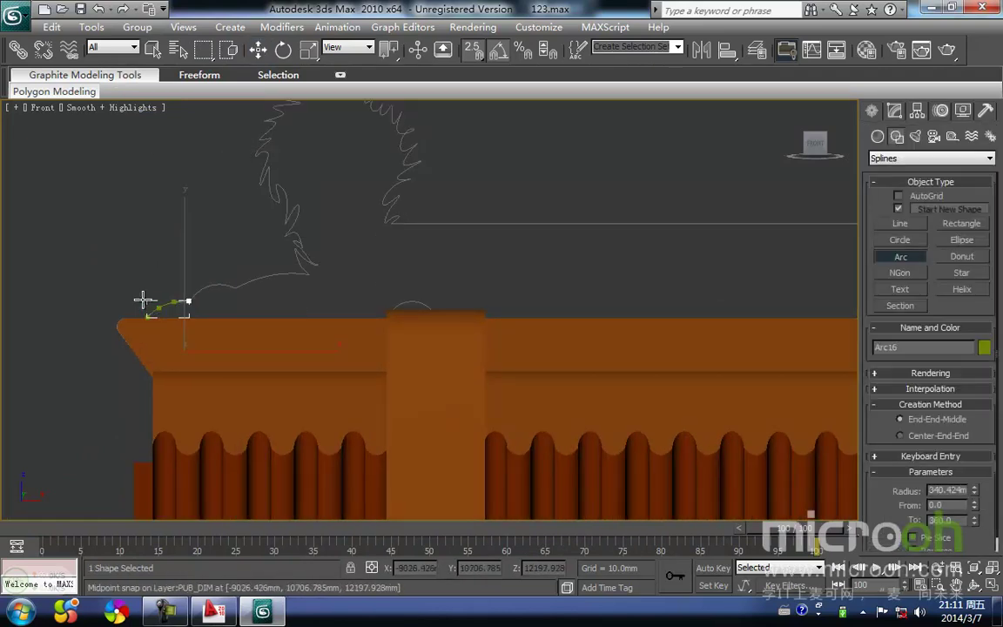
pyautogui.scroll(2, 167, 295)
pyautogui.moveTo(165, 295); pyautogui.dragTo(407, 267, button='middle')
pyautogui.scroll(1, 103, 269)
pyautogui.moveTo(103, 269); pyautogui.dragTo(383, 360, button='middle')
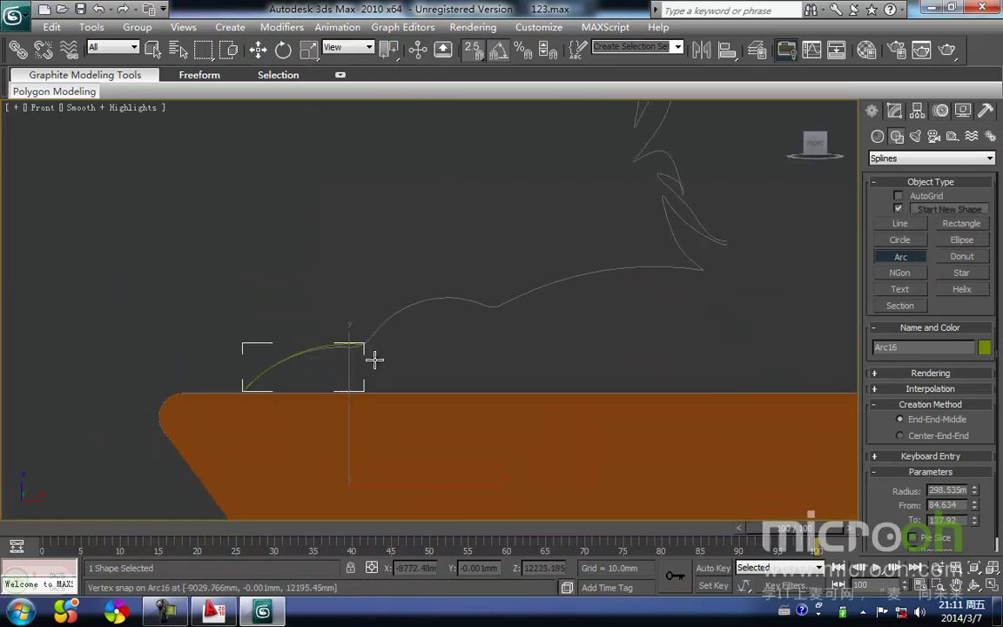
# Step: Trace the ornament's next two curves with arcs of about 197 mm and 680 mm radius up to the tail outline
pyautogui.scroll(2, 376, 355)
pyautogui.moveTo(311, 361); pyautogui.dragTo(542, 302)
pyautogui.scroll(-2, 427, 289)
pyautogui.moveTo(502, 333); pyautogui.dragTo(251, 357, button='middle')
pyautogui.moveTo(277, 323); pyautogui.dragTo(560, 280)
pyautogui.click(452, 271)
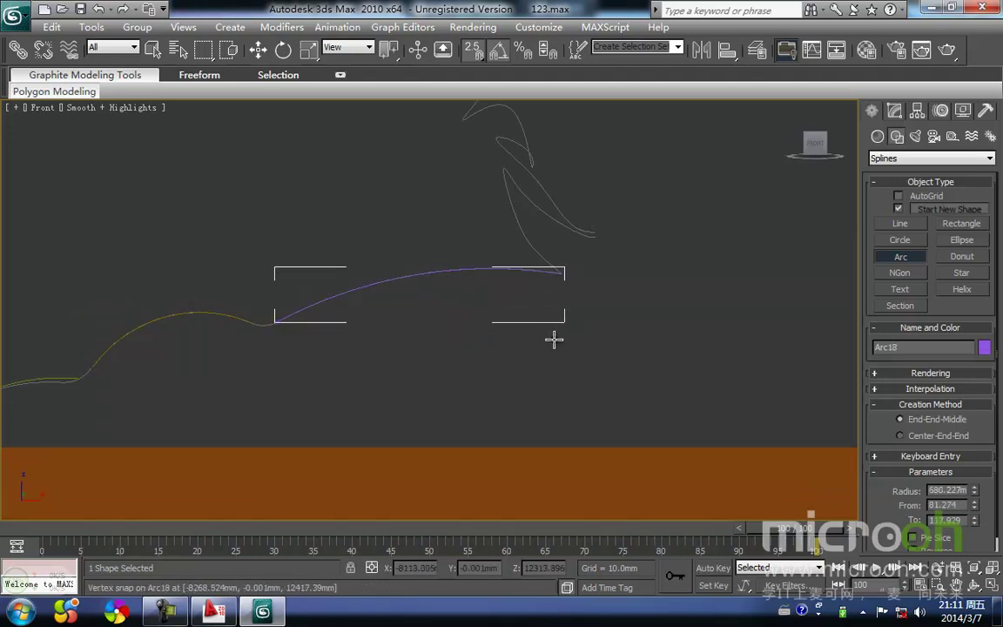
pyautogui.scroll(-4, 150, 358)
pyautogui.scroll(3, 193, 354)
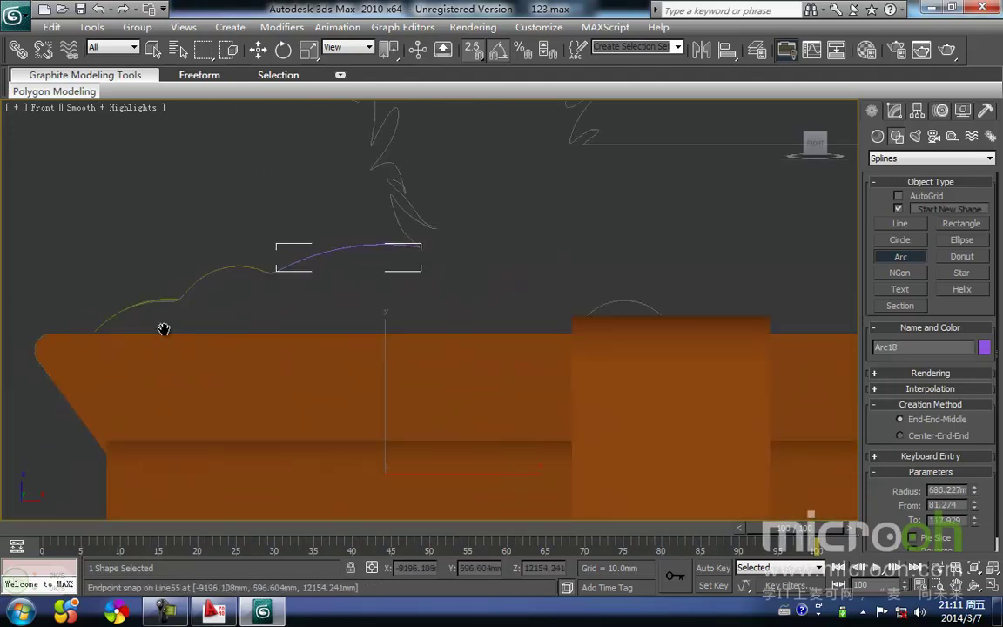
# Step: Convert the lowest ornament arc to an editable spline
pyautogui.scroll(4, 118, 342)
pyautogui.moveTo(305, 300); pyautogui.dragTo(474, 308, button='middle')
pyautogui.rightClick(259, 353)
pyautogui.click(260, 300)
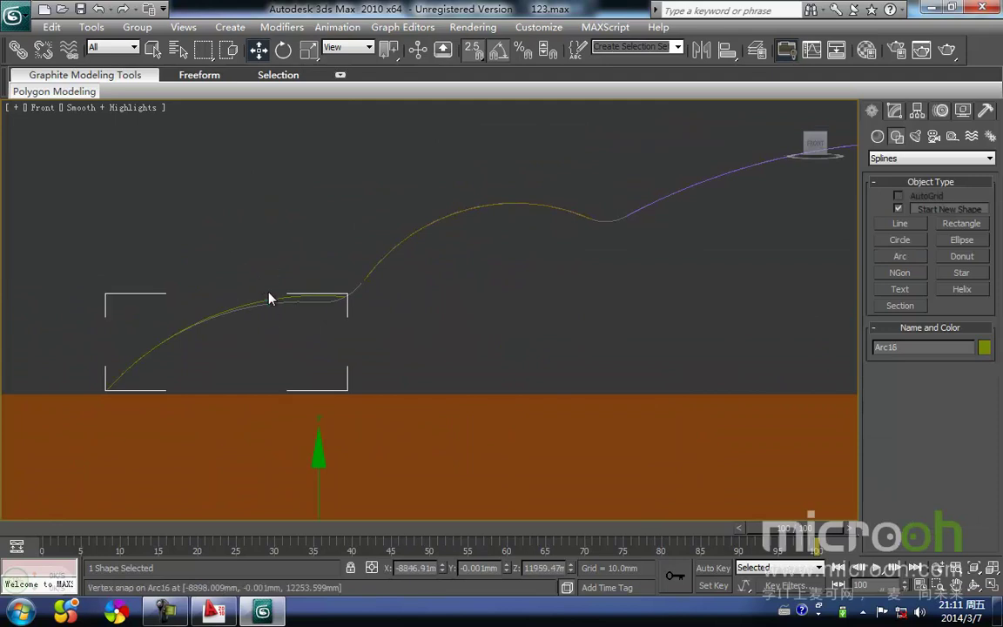
pyautogui.rightClick(268, 308)
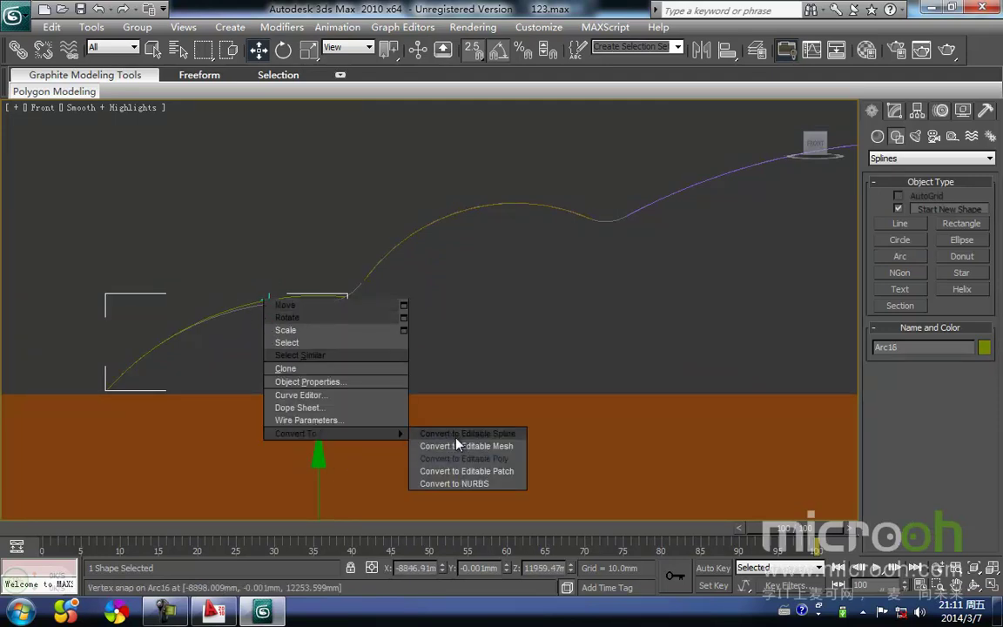
pyautogui.click(448, 446)
# Step: Attach the middle and upper ornament arcs to the lowest arc's editable spline
pyautogui.click(439, 221)
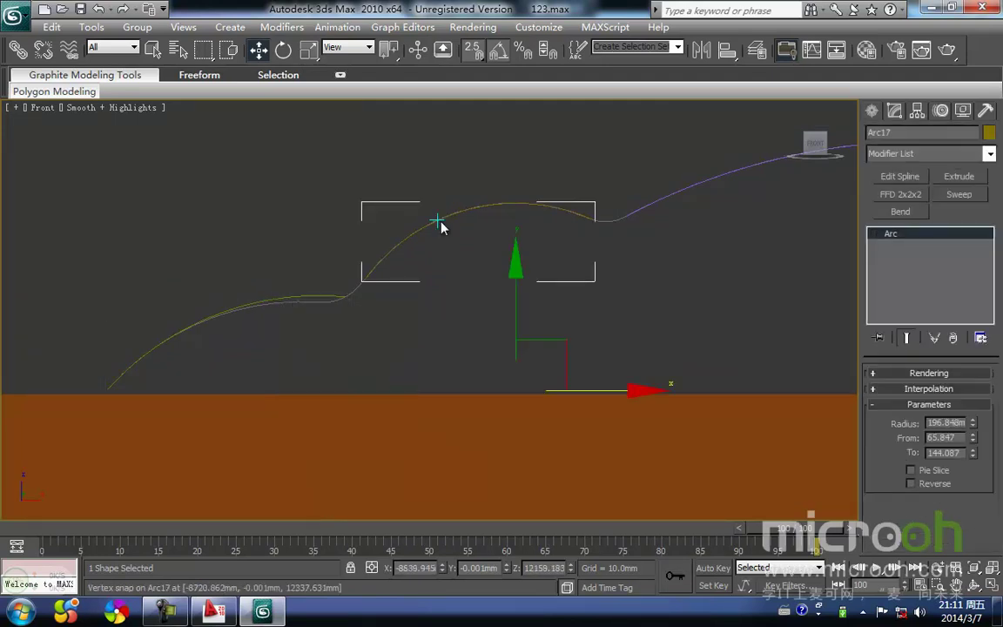
pyautogui.click(280, 297)
pyautogui.rightClick(276, 290)
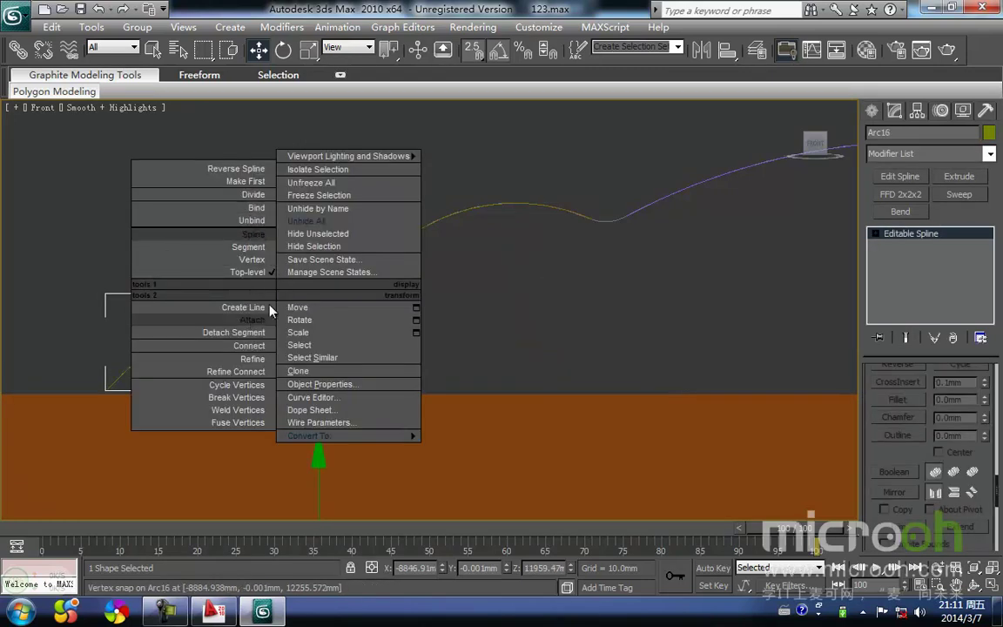
pyautogui.click(252, 319)
pyautogui.rightClick(307, 288)
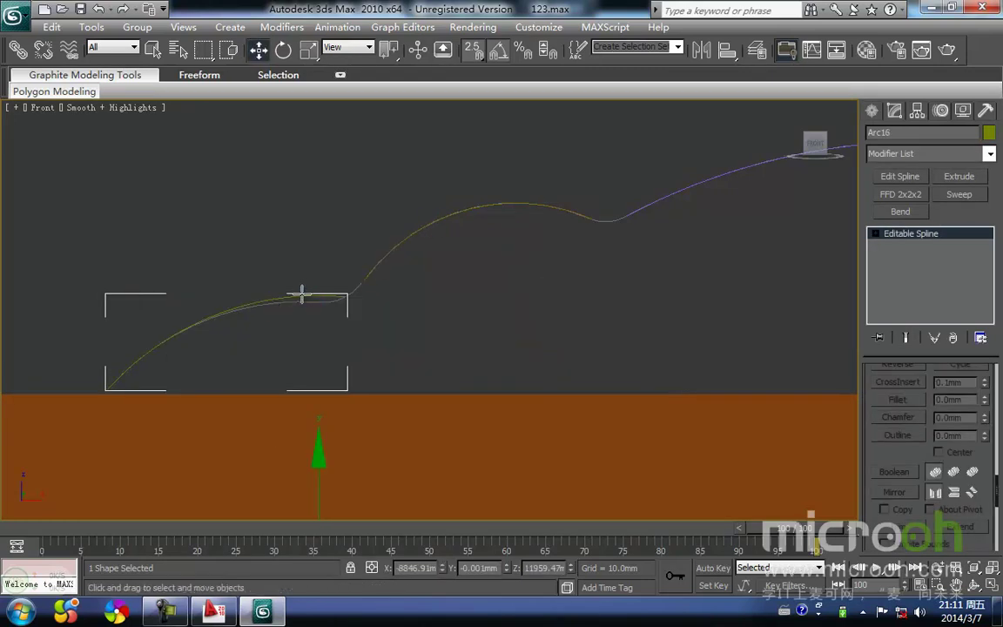
pyautogui.rightClick(288, 309)
pyautogui.click(252, 336)
pyautogui.click(483, 204)
pyautogui.moveTo(707, 215); pyautogui.dragTo(448, 300, button='middle')
pyautogui.click(487, 259)
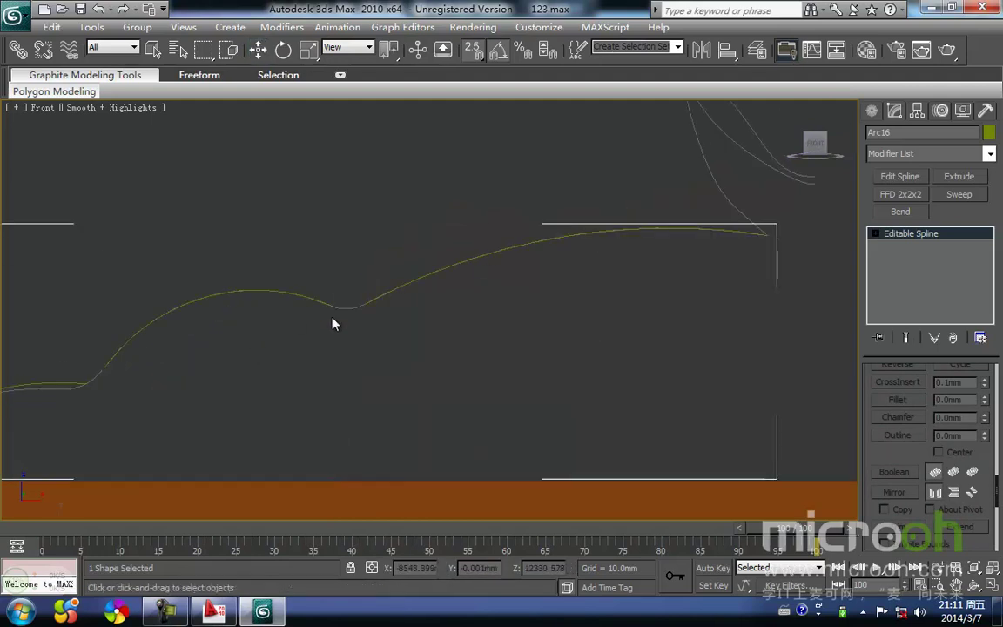
# Step: Move the lowest arc's end vertex and adjust its neighbouring vertex so the curve follows the ornament outline
pyautogui.moveTo(97, 294); pyautogui.dragTo(194, 264, button='middle')
pyautogui.moveTo(222, 343); pyautogui.dragTo(429, 356, button='middle')
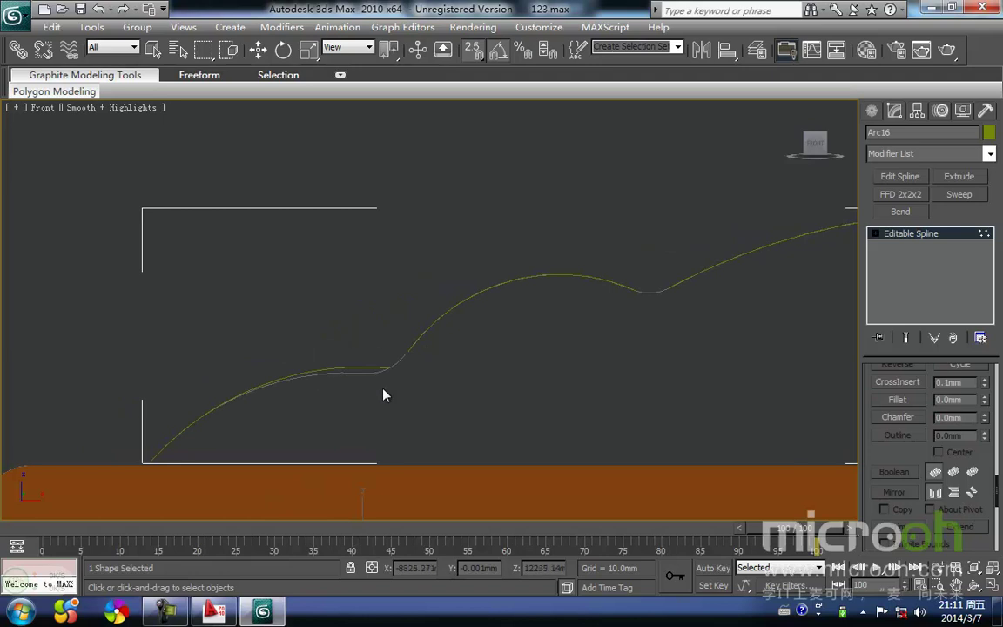
pyautogui.moveTo(334, 362); pyautogui.dragTo(357, 355, button='middle')
pyautogui.press('1')
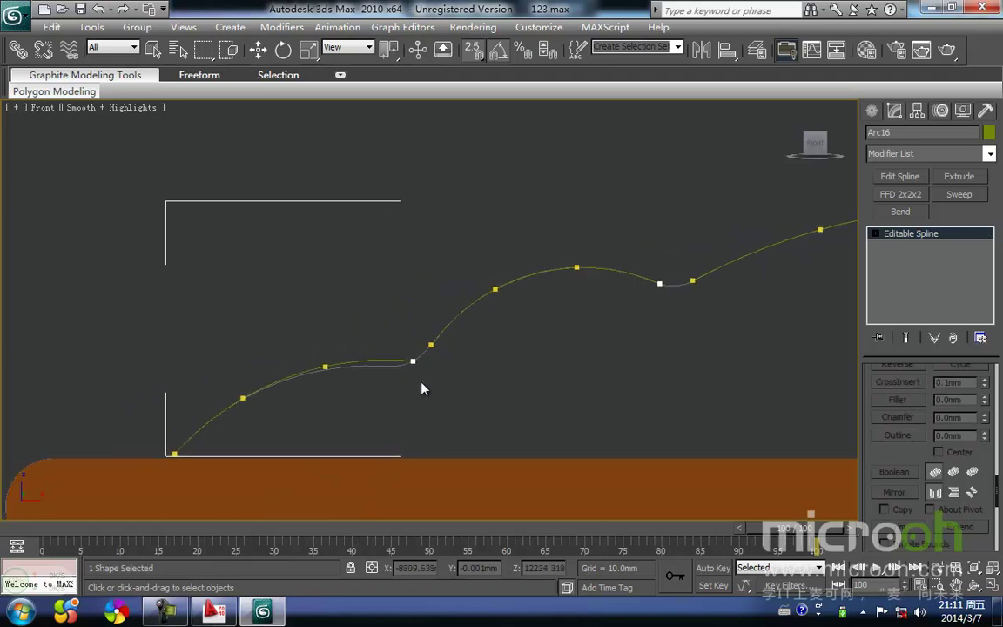
pyautogui.press('1')
pyautogui.press('w')
pyautogui.click(412, 381)
pyautogui.click(407, 364)
pyautogui.click(410, 363)
pyautogui.moveTo(450, 323)
pyautogui.mouseDown()
pyautogui.moveTo(420, 350)
pyautogui.moveTo(450, 315)
pyautogui.mouseUp()
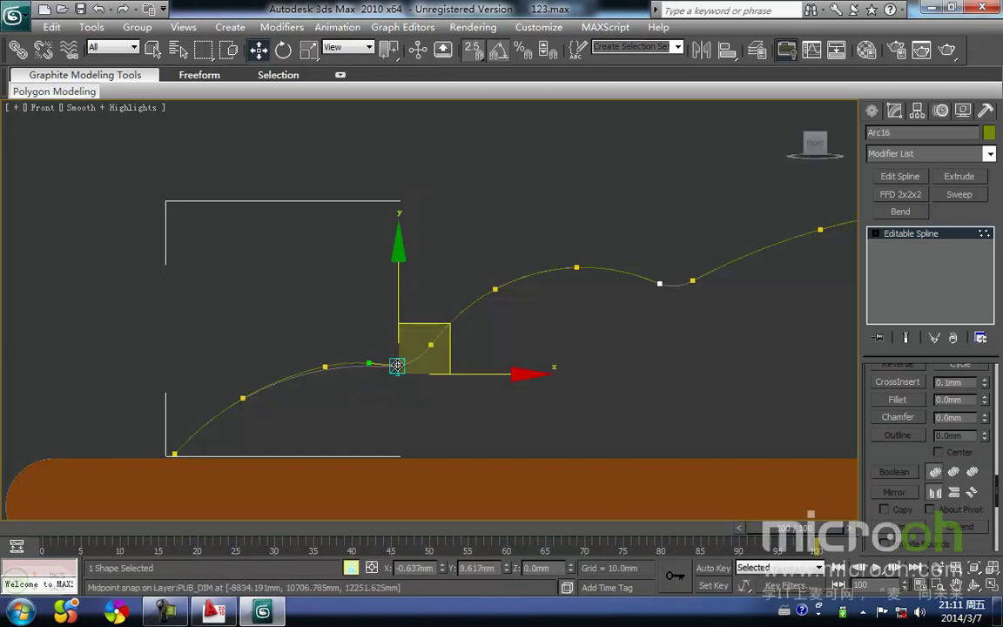
pyautogui.click(330, 369)
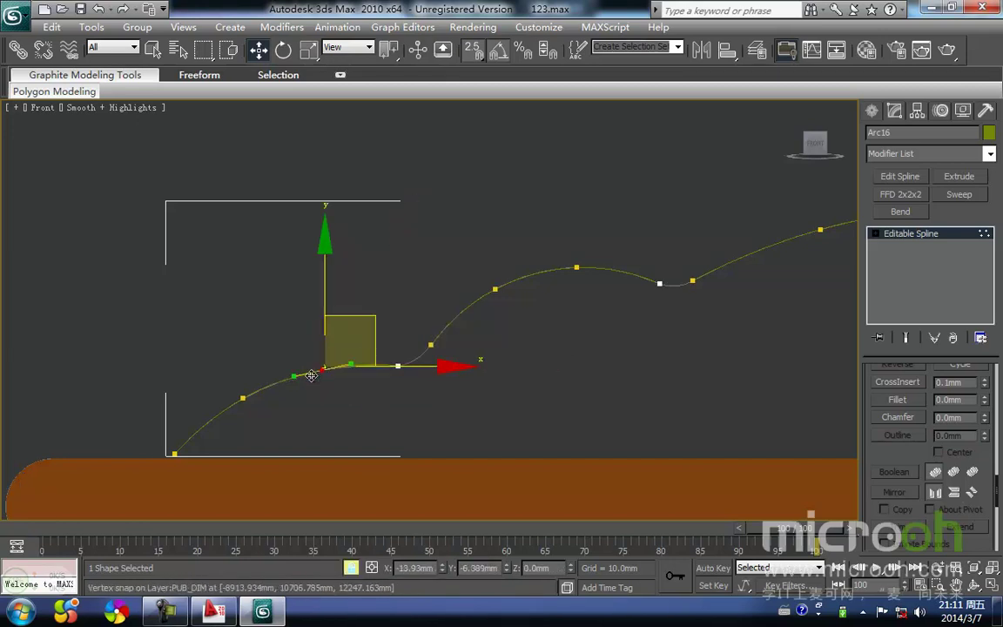
pyautogui.click(376, 380)
pyautogui.scroll(2, 427, 362)
pyautogui.scroll(-4, 429, 363)
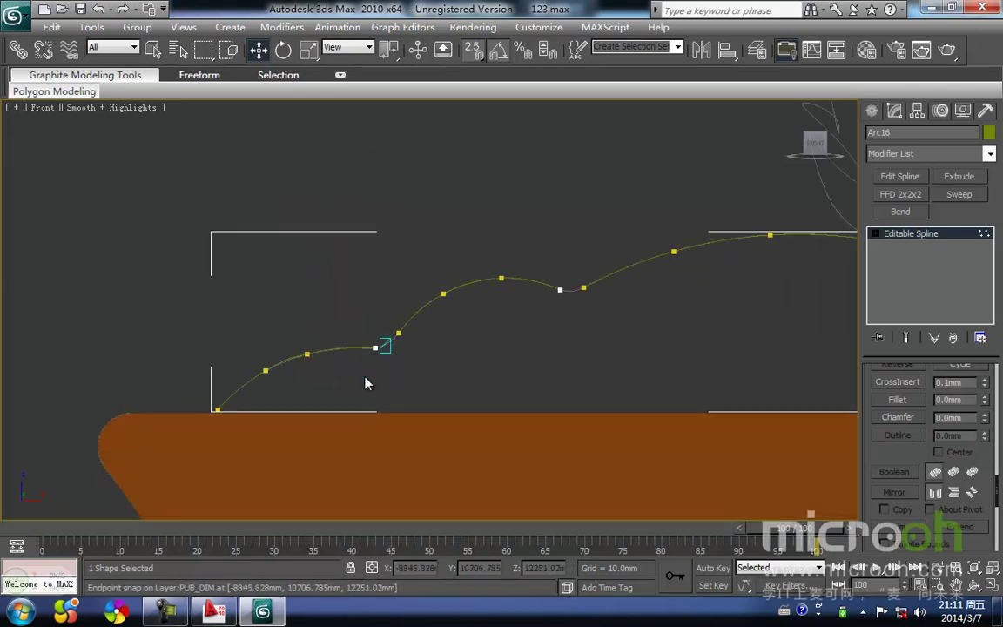
# Step: Draw a small arc bridging the gap between the lower and middle ornament curves along the outline
pyautogui.rightClick(336, 348)
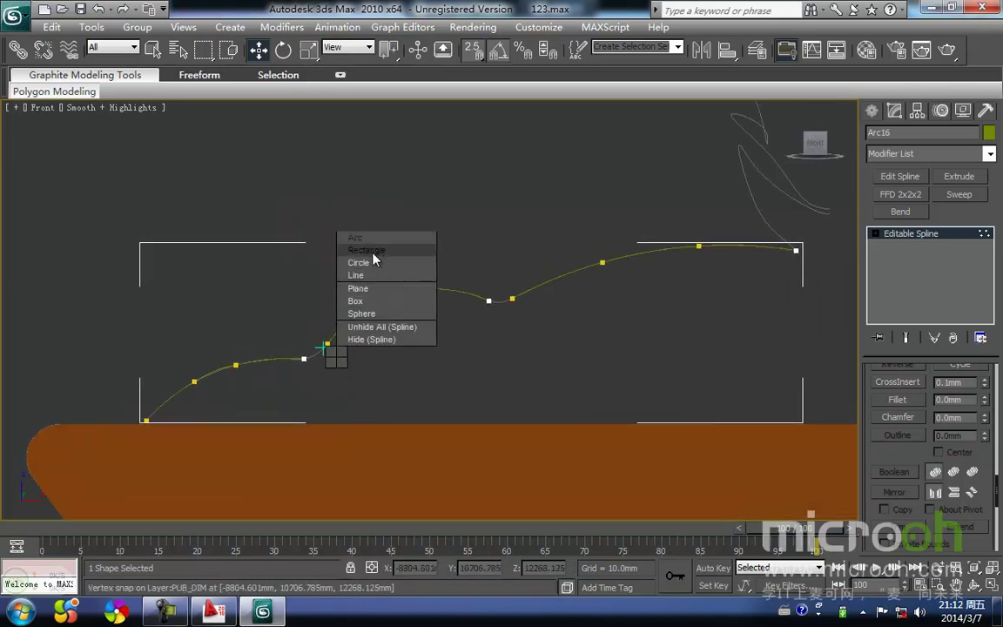
pyautogui.click(372, 237)
pyautogui.moveTo(301, 360); pyautogui.dragTo(324, 346)
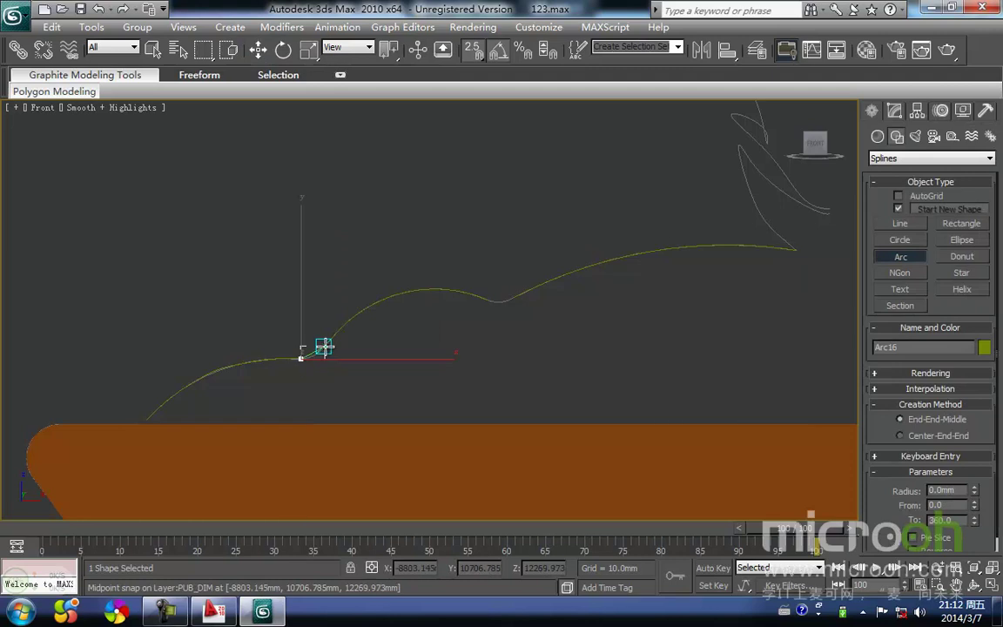
pyautogui.click(313, 357)
pyautogui.rightClick(313, 357)
pyautogui.click(342, 378)
pyautogui.rightClick(288, 359)
pyautogui.rightClick(286, 359)
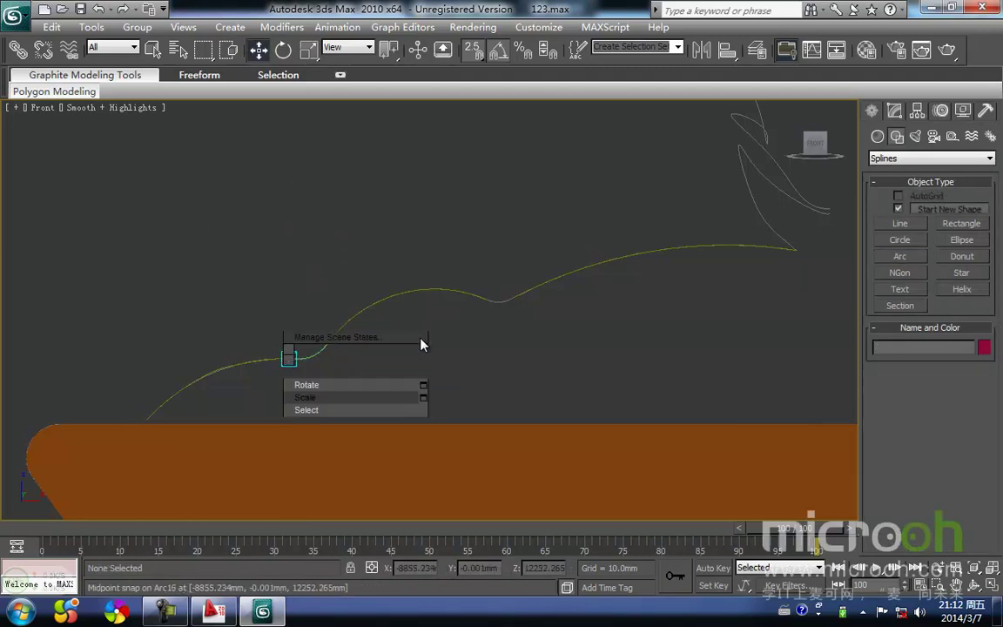
pyautogui.click(416, 341)
pyautogui.click(183, 8)
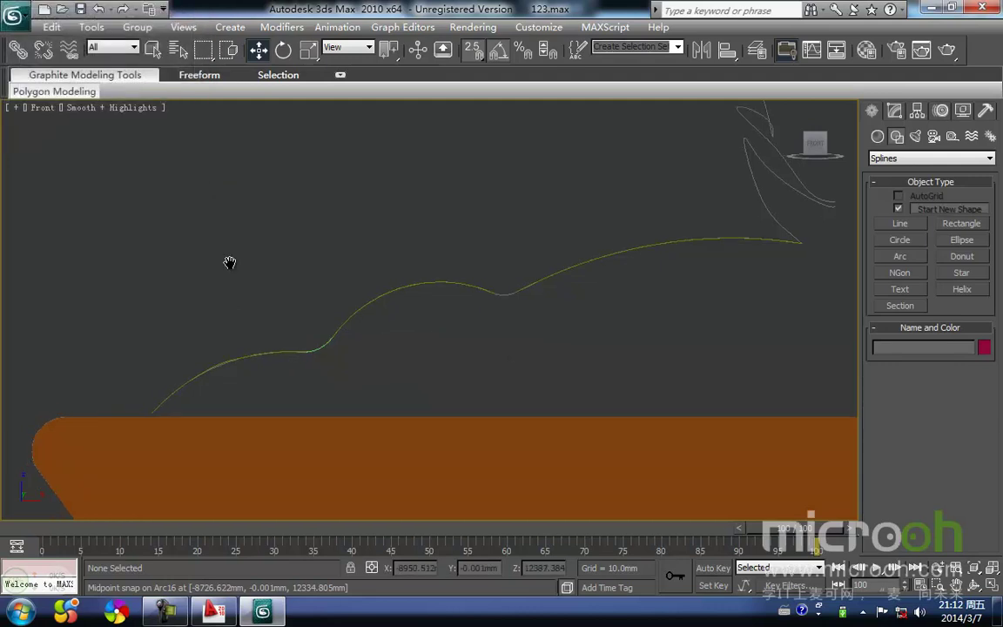
pyautogui.scroll(3, 261, 331)
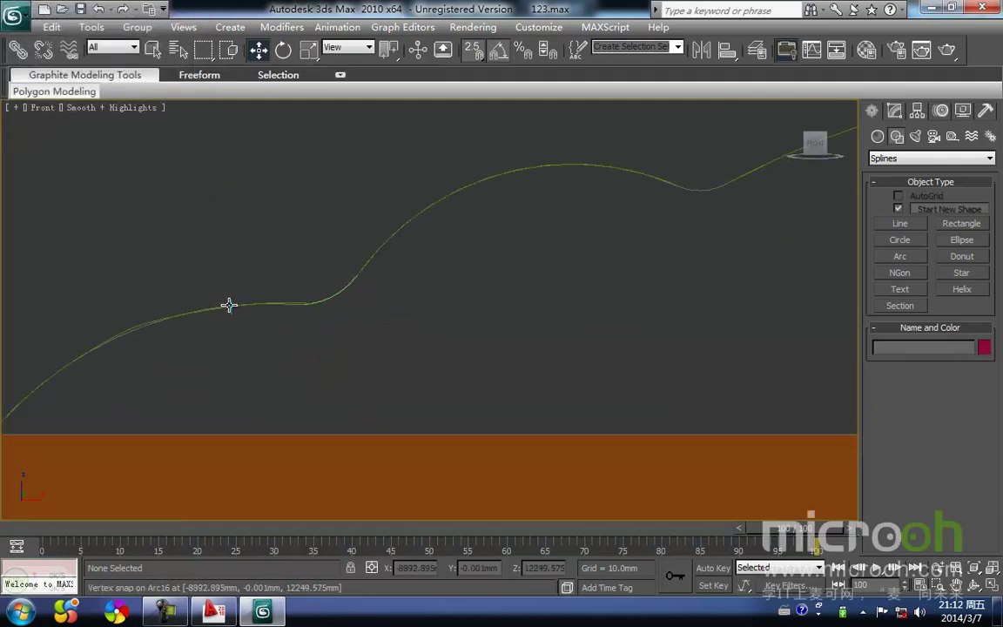
# Step: Attach the small bridging arc to the ornament's editable spline
pyautogui.click(229, 305)
pyautogui.rightClick(230, 305)
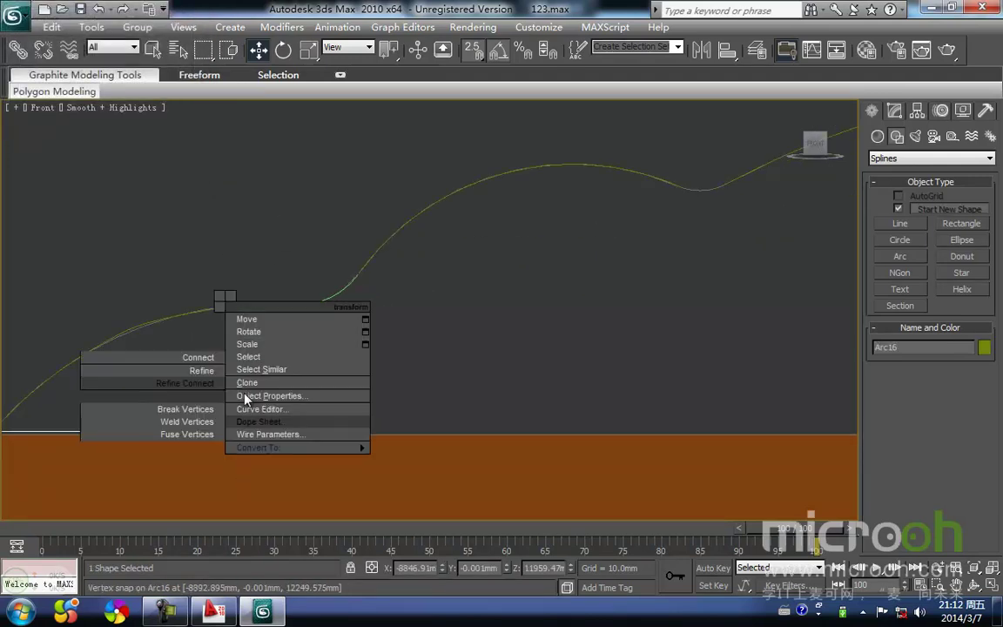
pyautogui.moveTo(348, 455)
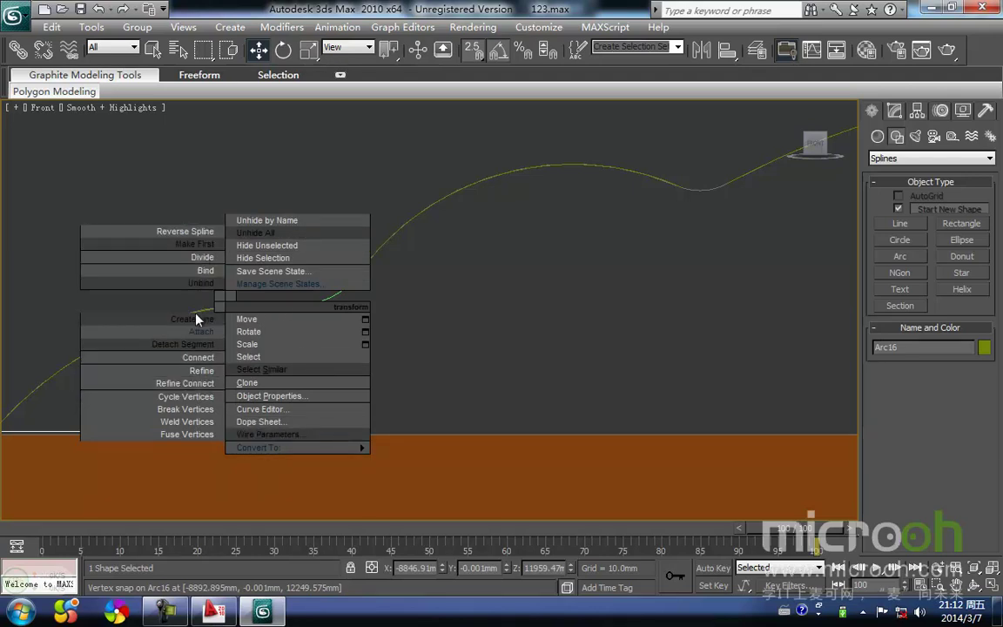
pyautogui.click(192, 318)
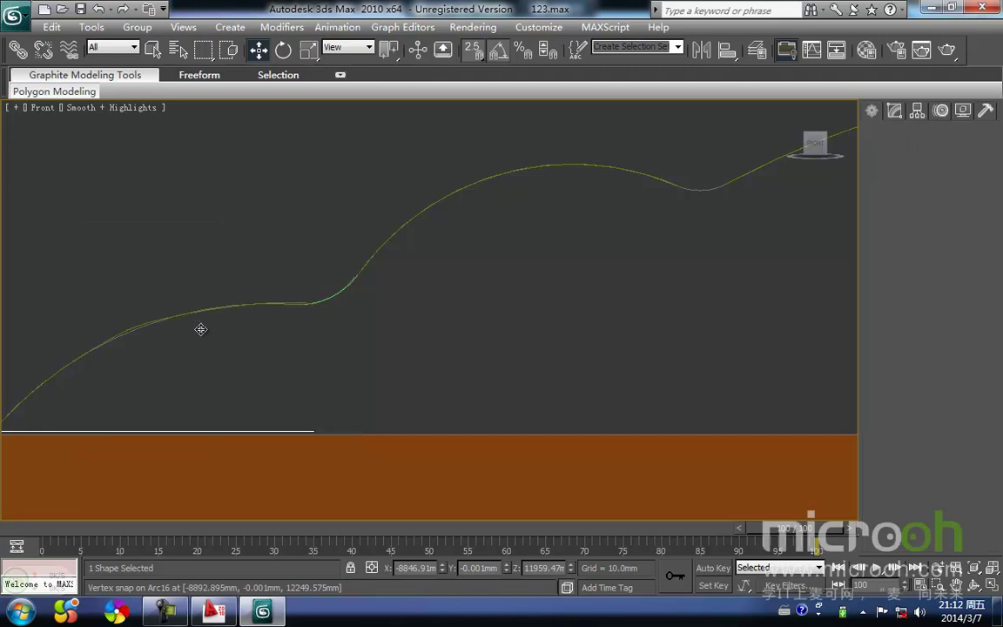
# Step: Connect the end vertices of the middle and upper ornament curves with a new segment
pyautogui.scroll(-6, 266, 394)
pyautogui.moveTo(393, 324); pyautogui.dragTo(91, 367, button='middle')
pyautogui.scroll(6, 364, 322)
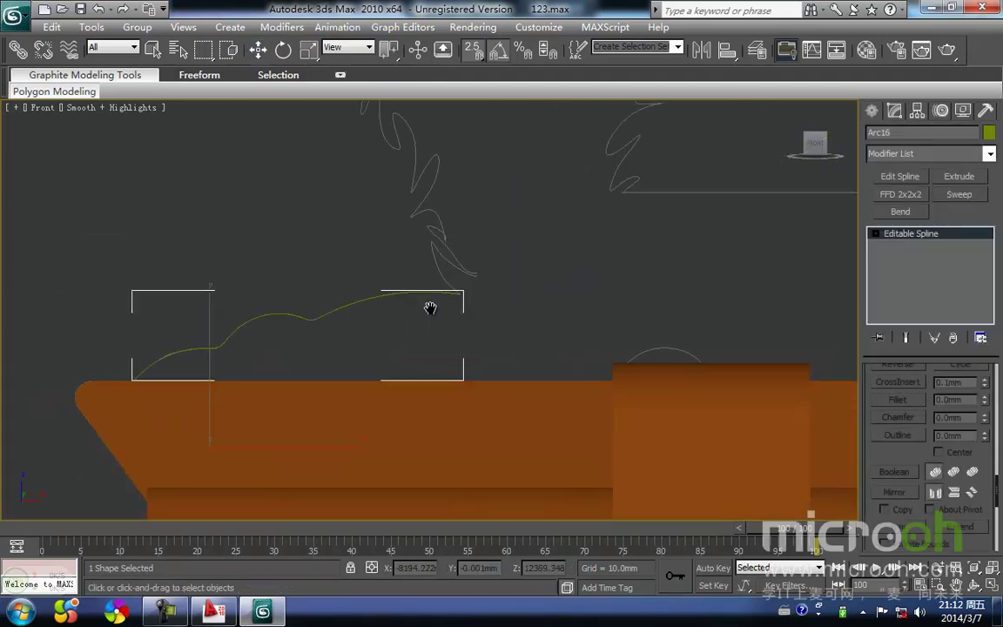
pyautogui.scroll(3, 355, 301)
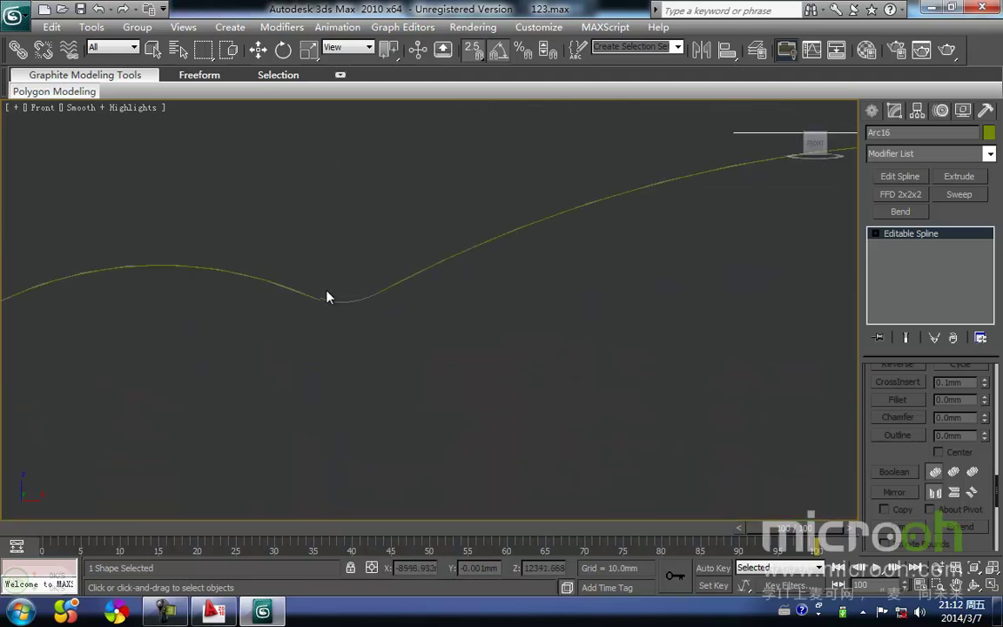
pyautogui.scroll(1, 321, 305)
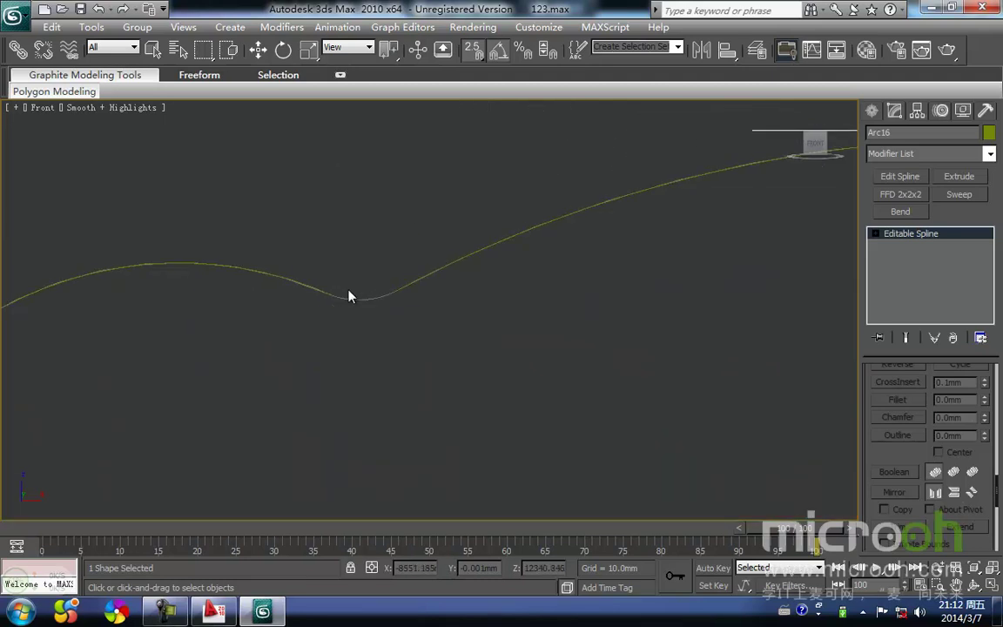
pyautogui.rightClick(345, 249)
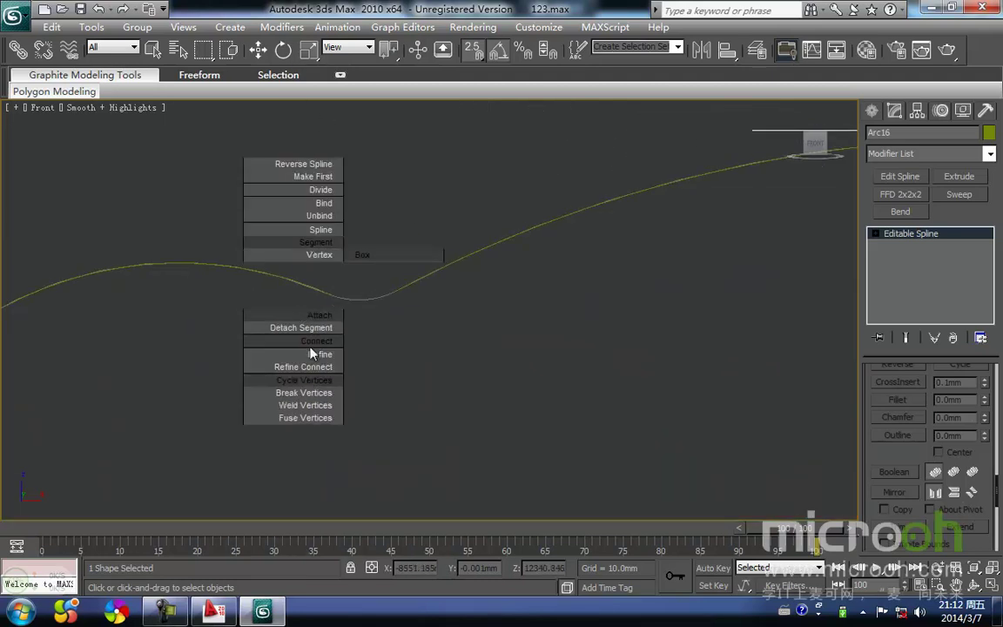
pyautogui.click(312, 342)
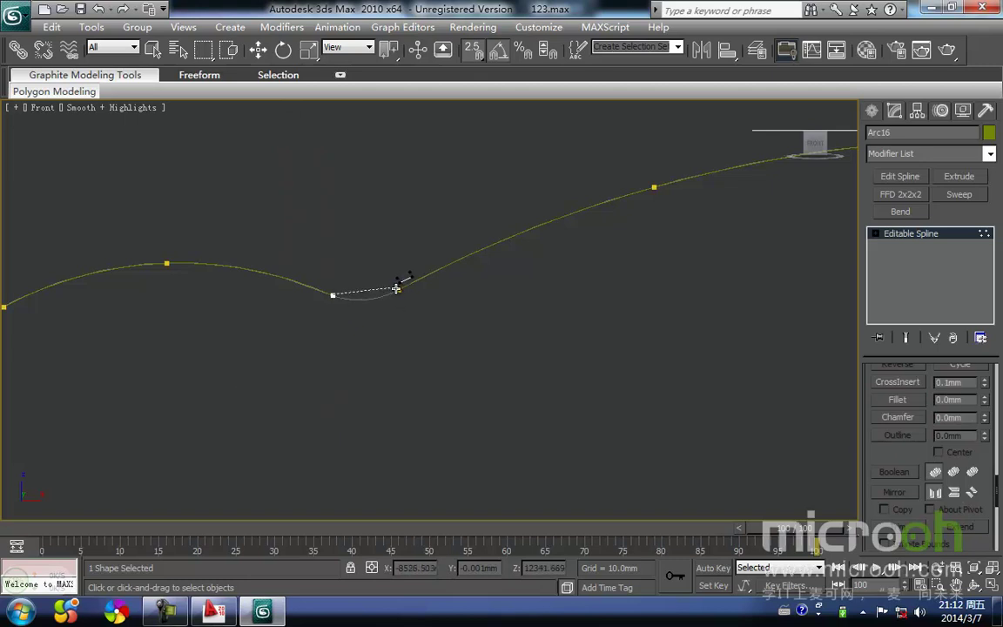
pyautogui.moveTo(362, 337); pyautogui.dragTo(359, 319, button='middle')
pyautogui.scroll(-1, 354, 319)
pyautogui.scroll(2, 351, 315)
pyautogui.moveTo(309, 278)
pyautogui.mouseDown(button='middle')
pyautogui.moveTo(329, 311)
pyautogui.moveTo(395, 342)
pyautogui.mouseUp(button='middle')
# Step: Adjust the Bezier handle at the middle curve's end vertex so the connecting segment dips along the outline
pyautogui.click(386, 325)
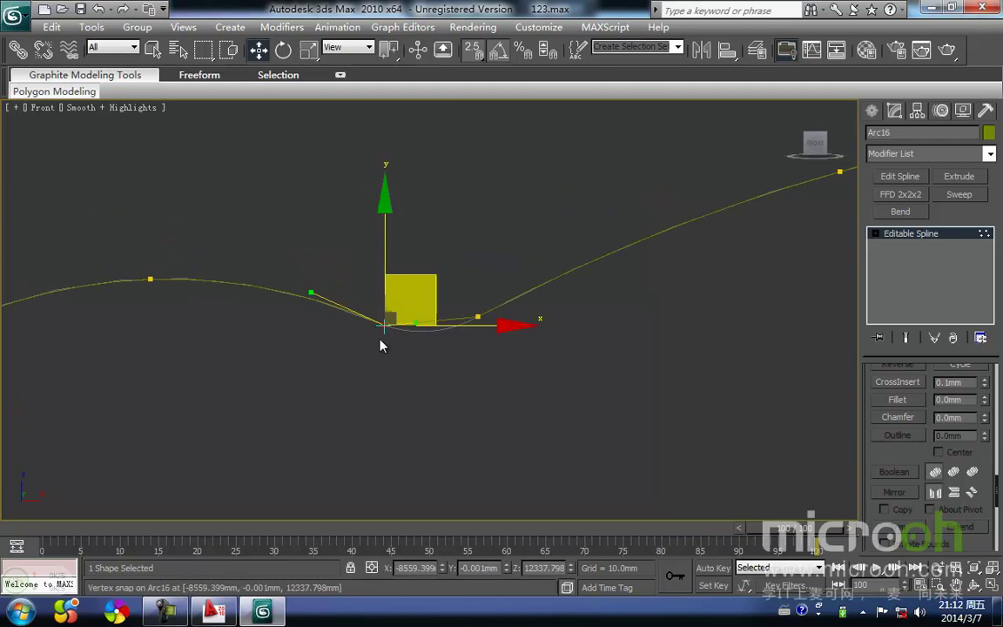
pyautogui.rightClick(384, 329)
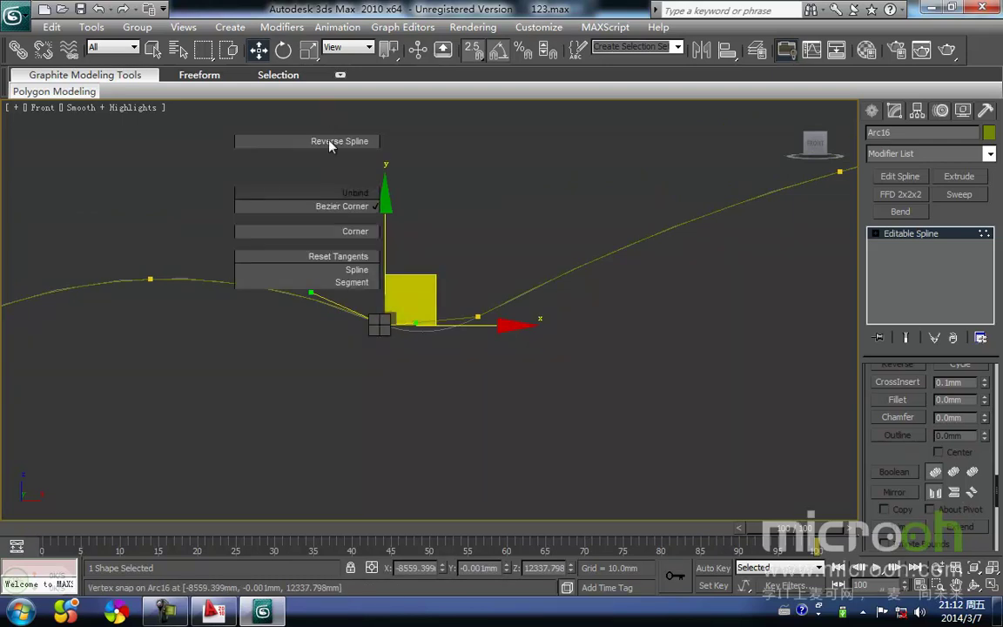
pyautogui.click(348, 244)
pyautogui.scroll(2, 448, 316)
pyautogui.moveTo(446, 315); pyautogui.dragTo(489, 253, button='middle')
pyautogui.scroll(2, 488, 252)
pyautogui.moveTo(376, 291); pyautogui.dragTo(481, 374, button='middle')
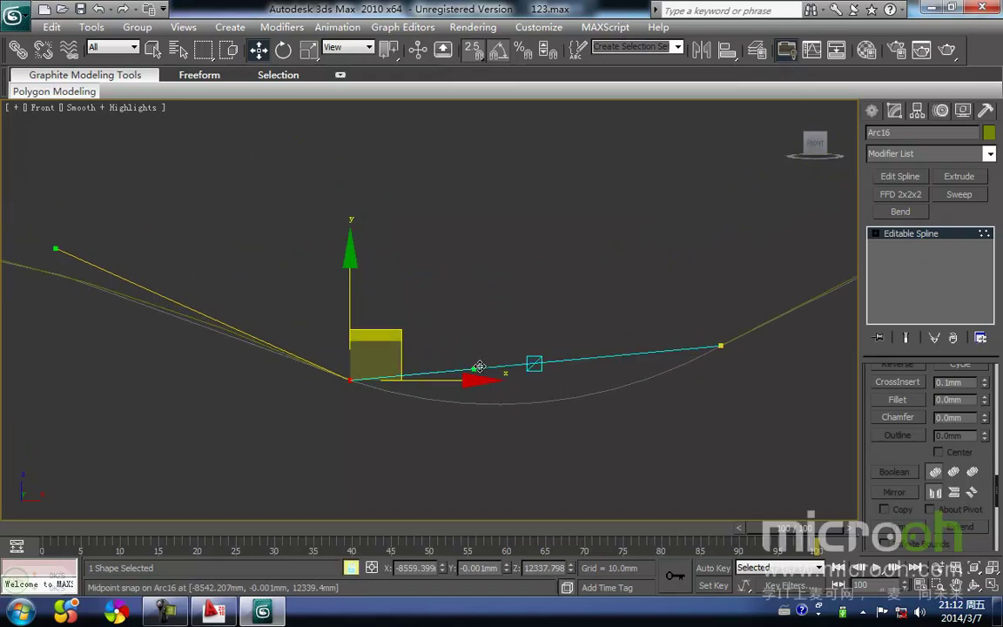
pyautogui.moveTo(472, 367); pyautogui.dragTo(477, 383)
pyautogui.hotkey('ctrl', 'z')
pyautogui.moveTo(502, 382); pyautogui.dragTo(488, 388, button='middle')
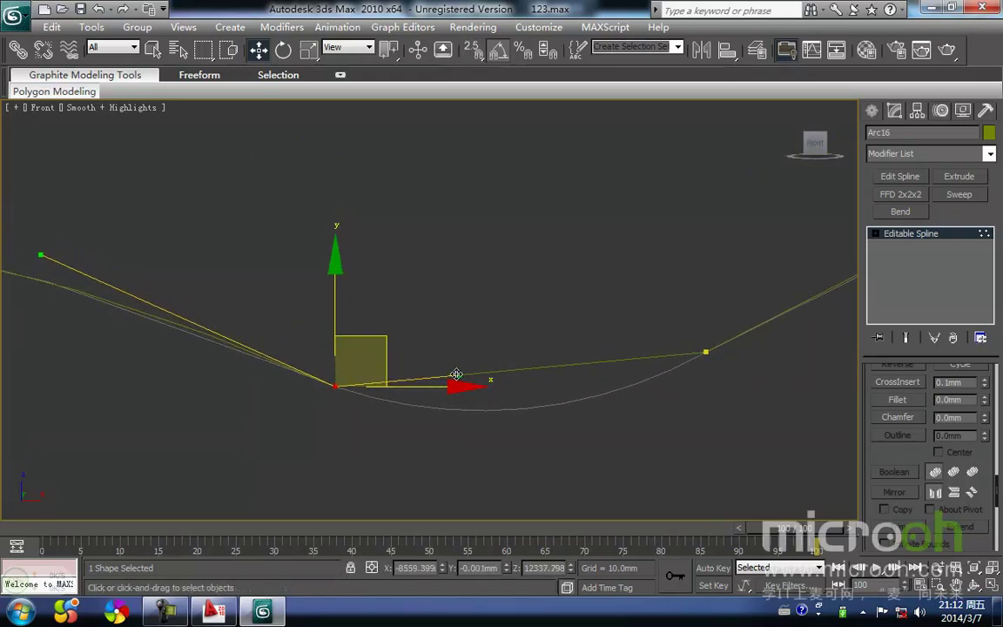
pyautogui.moveTo(462, 391); pyautogui.dragTo(487, 442)
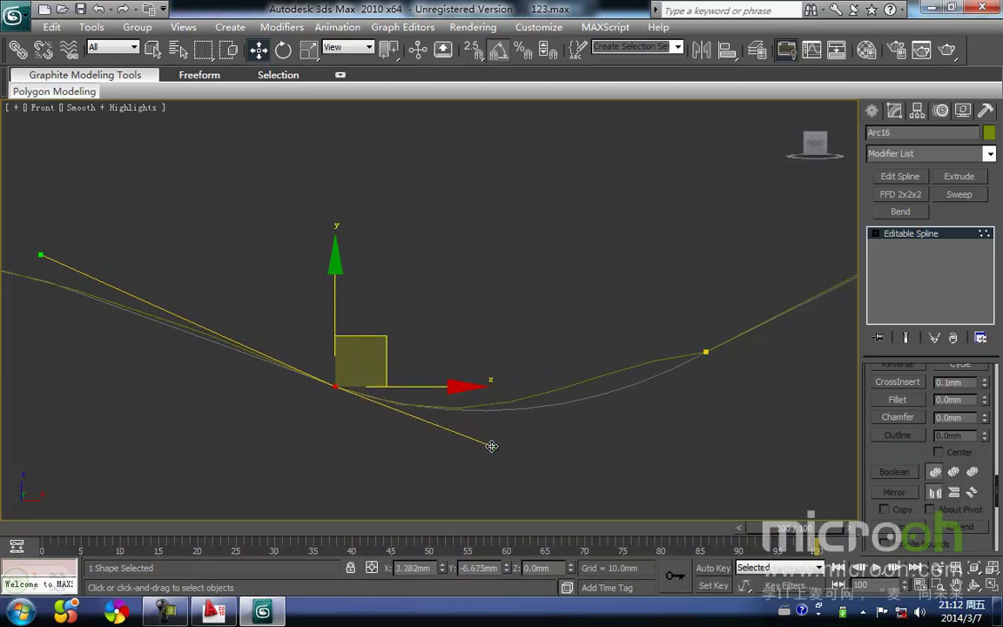
# Step: Adjust the Bezier handle at the upper curve's start vertex so the connecting segment matches the outline
pyautogui.moveTo(658, 280); pyautogui.dragTo(653, 265)
pyautogui.moveTo(582, 361); pyautogui.dragTo(592, 379)
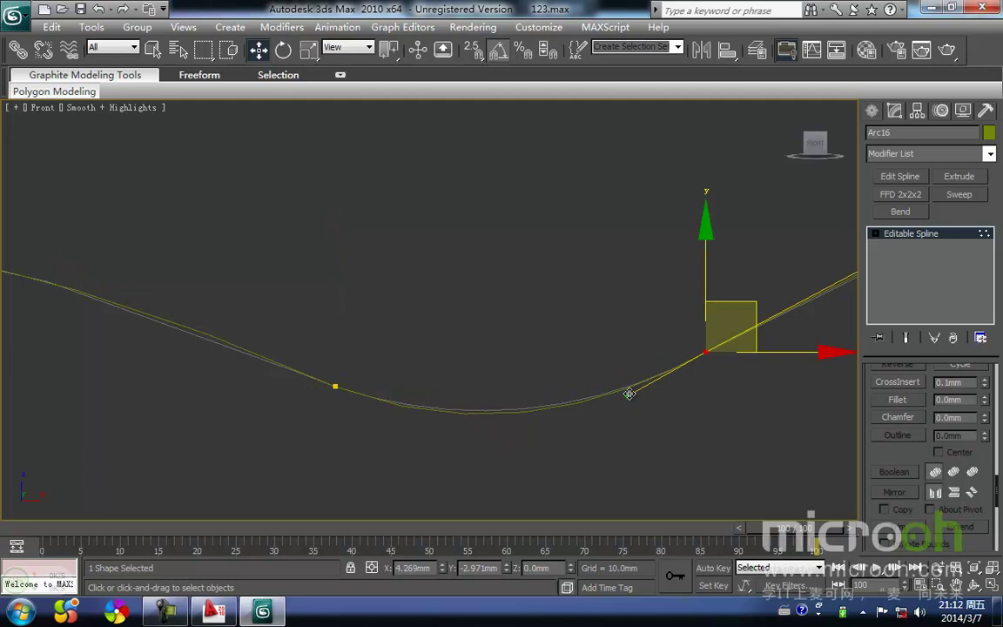
# Step: Copy the traced ornament spline along the ridge and mirror the copy horizontally
pyautogui.moveTo(549, 380); pyautogui.dragTo(324, 378, button='middle')
pyautogui.scroll(-12, 495, 384)
pyautogui.moveTo(495, 383); pyautogui.dragTo(430, 376, button='middle')
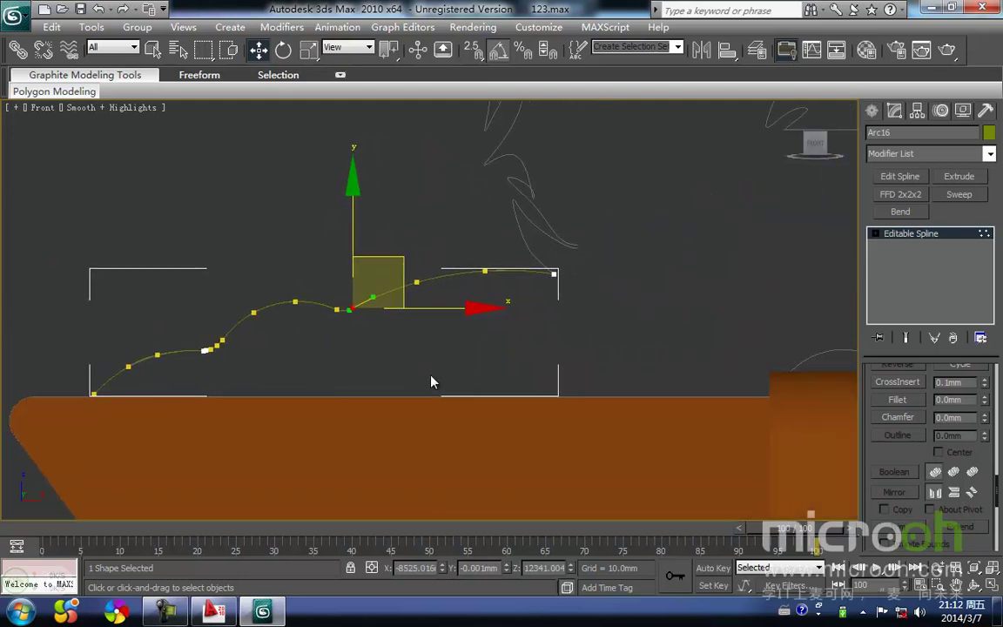
pyautogui.press('1')
pyautogui.scroll(-2, 302, 296)
pyautogui.moveTo(420, 336); pyautogui.dragTo(248, 257, button='middle')
pyautogui.scroll(-1, 313, 295)
pyautogui.scroll(-3, 383, 306)
pyautogui.moveTo(390, 309); pyautogui.dragTo(124, 293, button='middle')
pyautogui.keyDown('shift'); pyautogui.moveTo(238, 296); pyautogui.dragTo(725, 298); pyautogui.keyUp('shift')
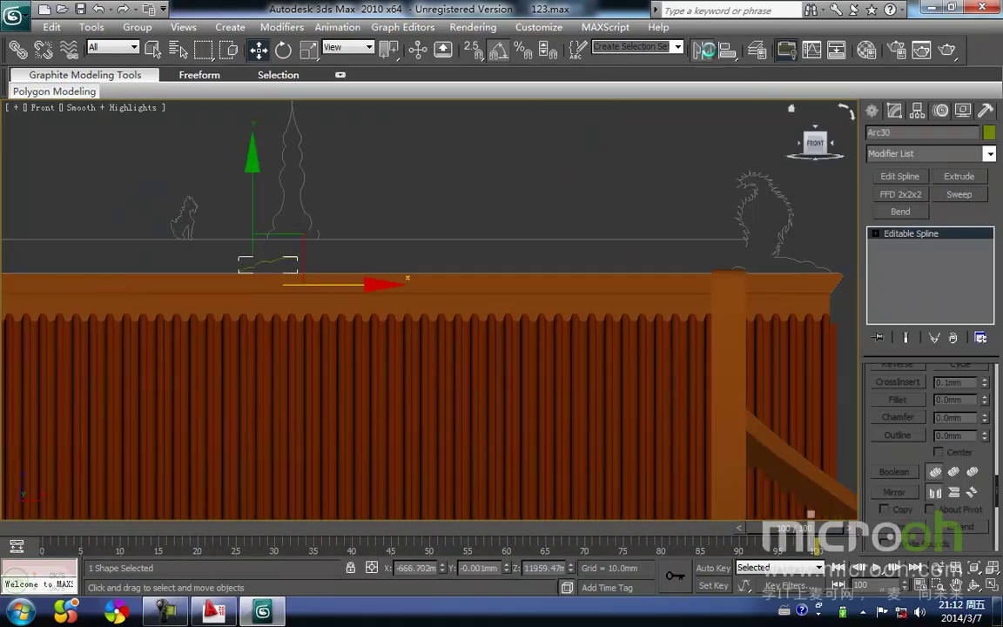
pyautogui.click(710, 55)
pyautogui.click(459, 415)
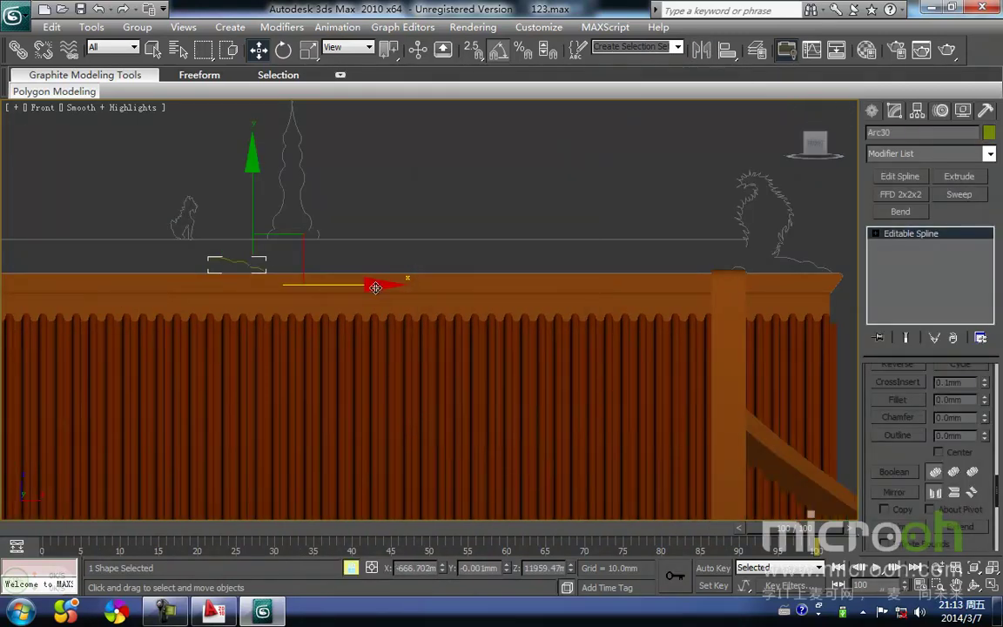
# Step: Move the mirrored copy to the opposite ridge end and snap it onto the ornament outline there
pyautogui.moveTo(375, 284); pyautogui.dragTo(892, 280)
pyautogui.moveTo(807, 289); pyautogui.dragTo(405, 336, button='middle')
pyautogui.scroll(4, 303, 332)
pyautogui.press('s')
pyautogui.moveTo(441, 307); pyautogui.dragTo(554, 297)
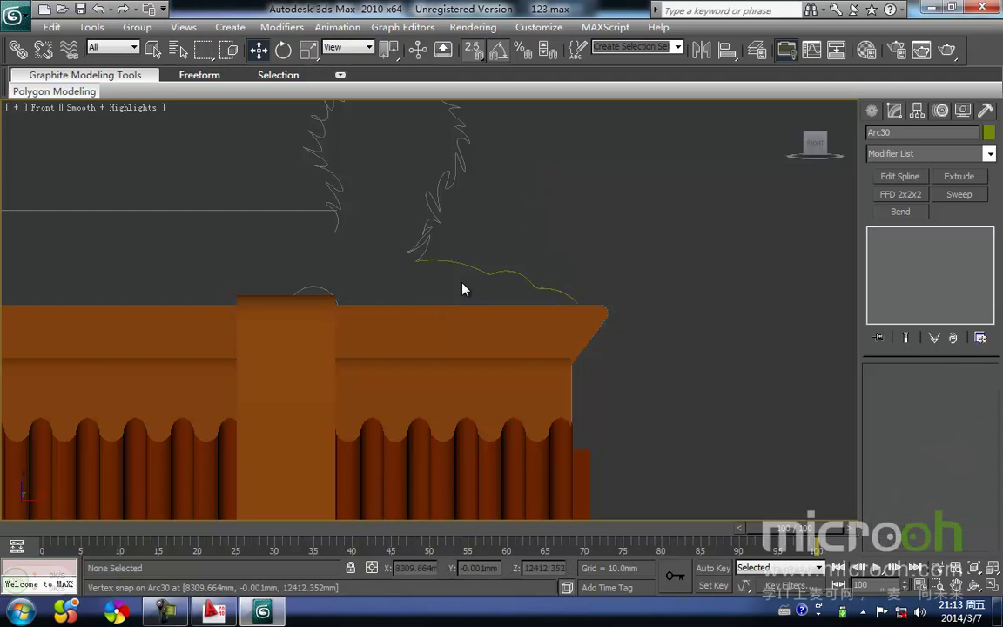
# Step: Select both ornament splines at the two ridge ends and isolate them
pyautogui.scroll(-2, 383, 251)
pyautogui.moveTo(401, 251); pyautogui.dragTo(688, 264, button='middle')
pyautogui.scroll(-3, 418, 252)
pyautogui.moveTo(409, 252)
pyautogui.mouseDown(button='middle')
pyautogui.moveTo(731, 267)
pyautogui.moveTo(804, 254)
pyautogui.mouseUp(button='middle')
pyautogui.scroll(4, 327, 323)
pyautogui.moveTo(208, 322); pyautogui.dragTo(423, 322, button='middle')
pyautogui.scroll(4, 435, 320)
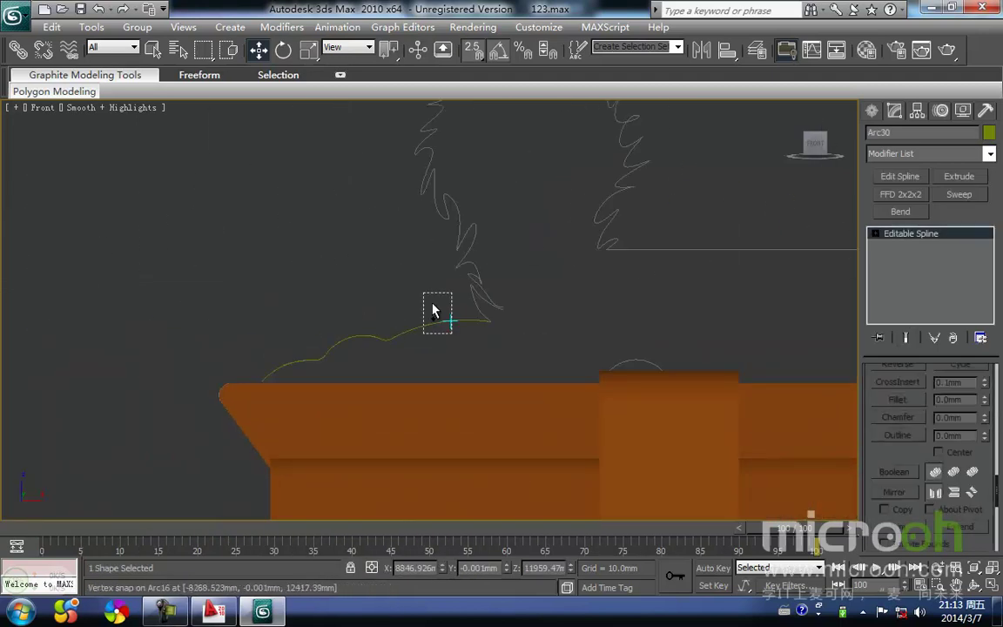
pyautogui.keyDown('ctrl'); pyautogui.click(433, 323); pyautogui.keyUp('ctrl')
pyautogui.hotkey('alt', 'q')
# Step: Attach the original ornament spline to its mirrored copy
pyautogui.scroll(-2, 452, 349)
pyautogui.click(624, 303)
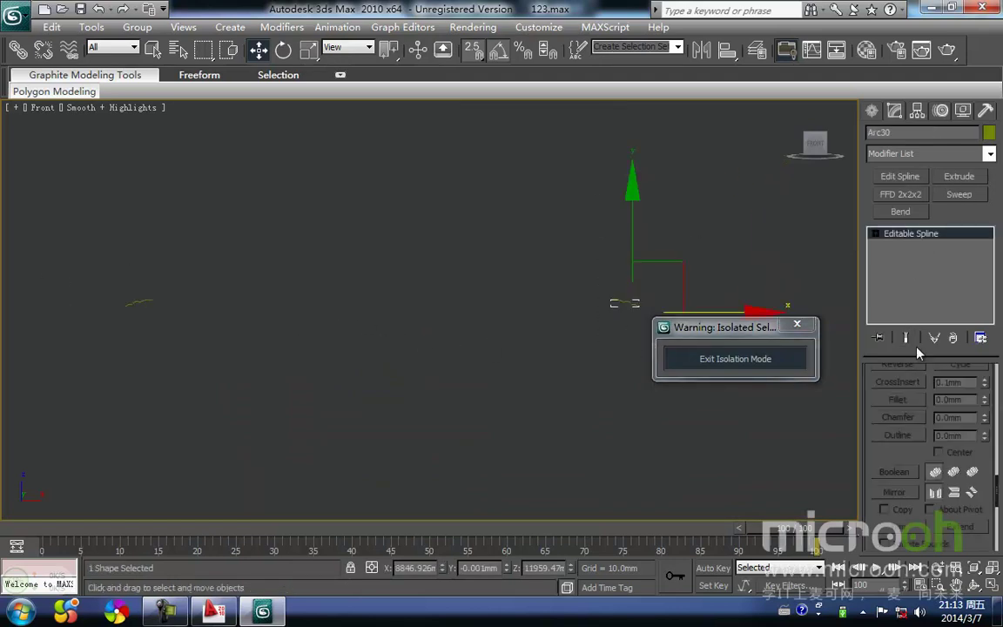
pyautogui.moveTo(996, 488); pyautogui.dragTo(996, 422)
pyautogui.click(900, 461)
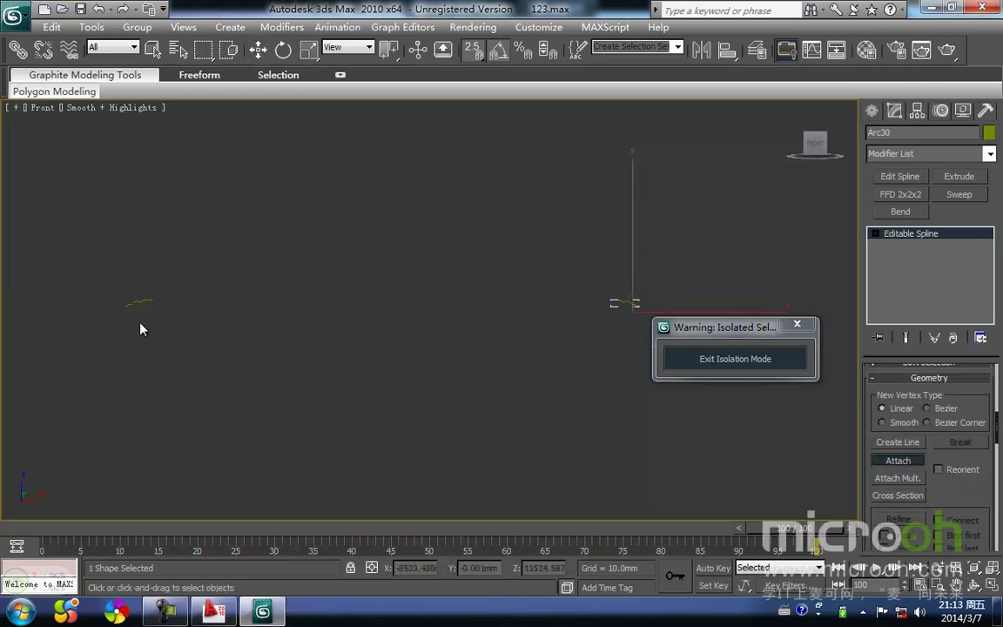
pyautogui.click(137, 305)
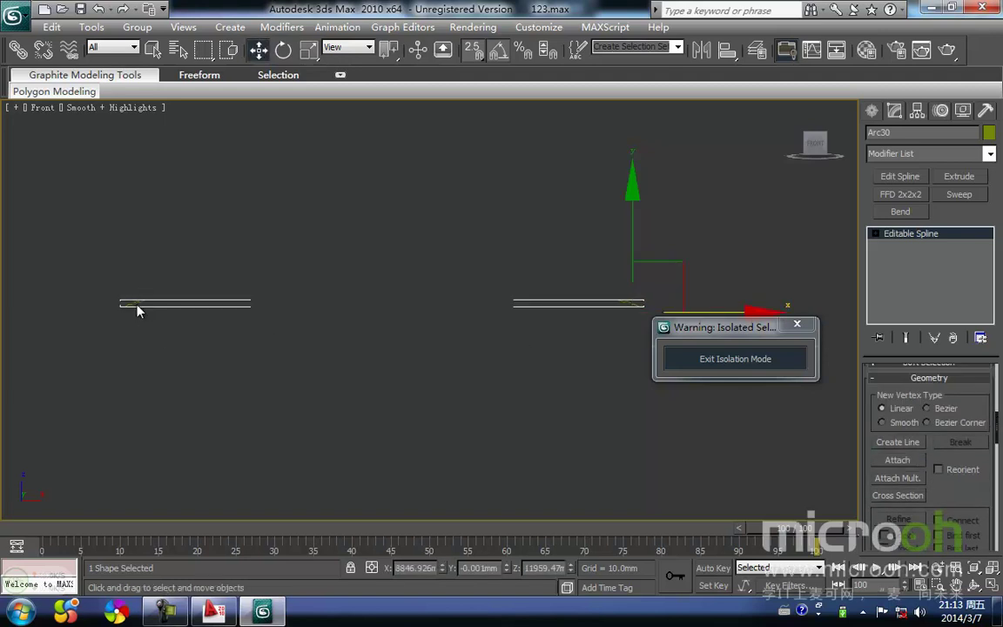
# Step: Connect the bottom end vertices of the two ornament curves with a straight segment spanning the ridge's length
pyautogui.rightClick(137, 308)
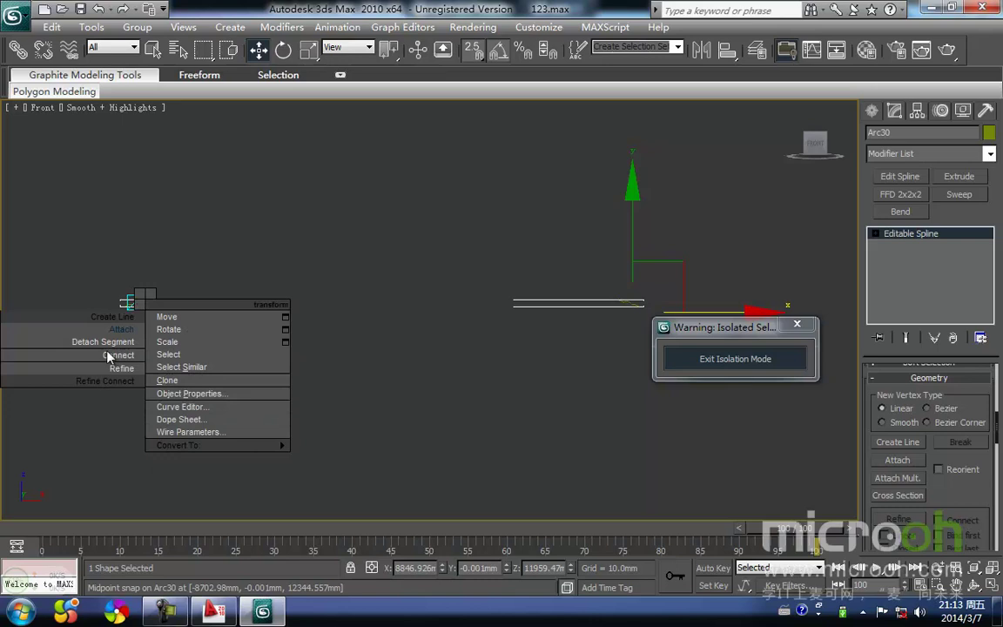
pyautogui.click(111, 357)
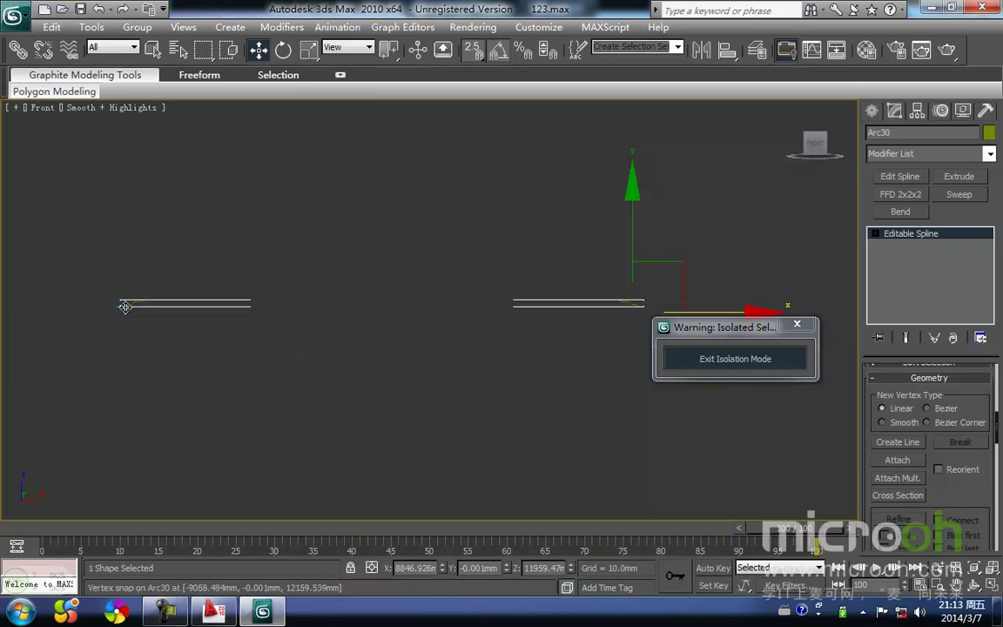
pyautogui.rightClick(123, 308)
pyautogui.click(123, 360)
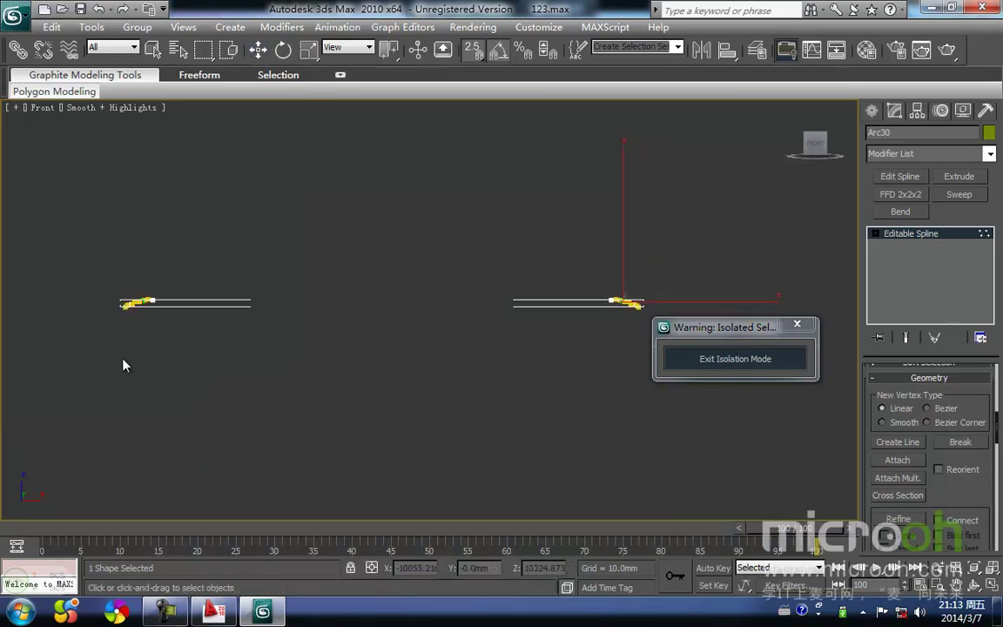
pyautogui.scroll(2, 124, 314)
pyautogui.moveTo(123, 313); pyautogui.dragTo(463, 315, button='middle')
pyautogui.scroll(4, 166, 294)
pyautogui.scroll(3, 111, 326)
pyautogui.moveTo(111, 326); pyautogui.dragTo(462, 307, button='middle')
pyautogui.scroll(4, 291, 291)
pyautogui.moveTo(272, 236); pyautogui.dragTo(555, 396, button='middle')
pyautogui.scroll(5, 349, 318)
pyautogui.moveTo(219, 308); pyautogui.dragTo(417, 295, button='middle')
pyautogui.scroll(-4, 200, 353)
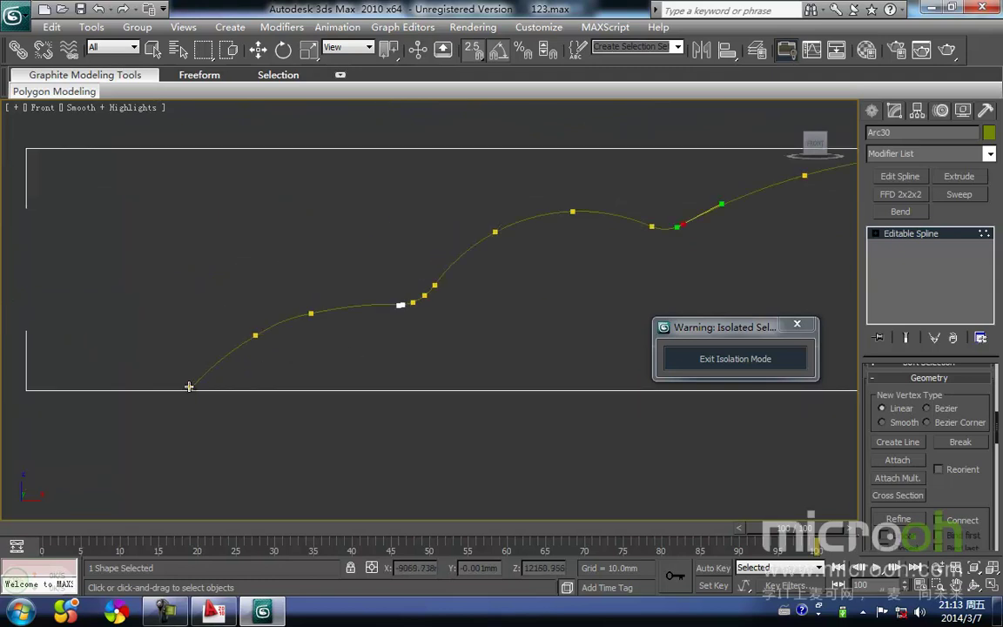
pyautogui.scroll(-7, 322, 396)
pyautogui.moveTo(416, 414); pyautogui.dragTo(183, 354, button='middle')
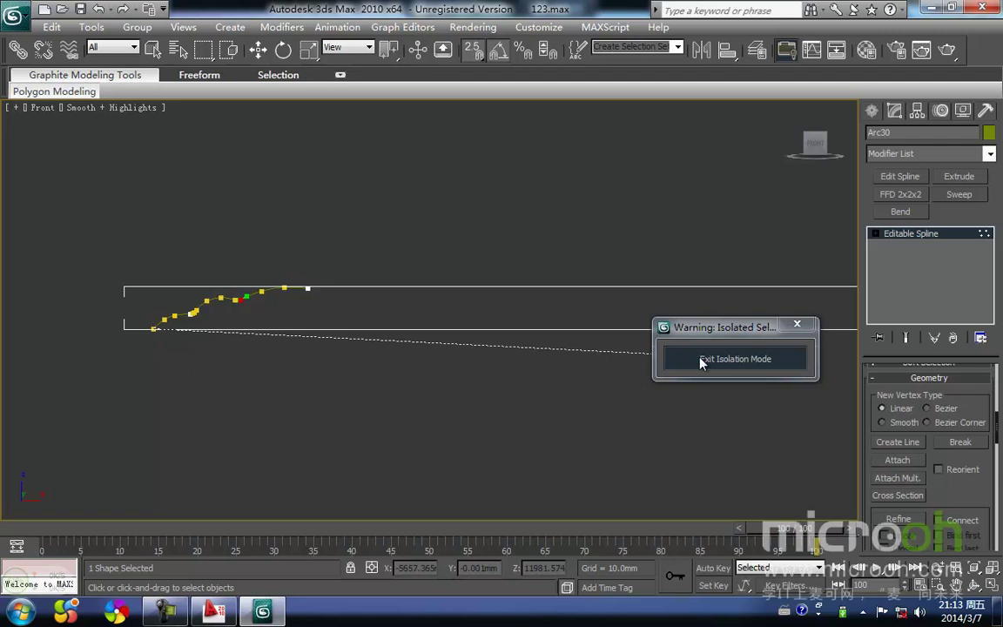
pyautogui.press('i')
pyautogui.moveTo(700, 358); pyautogui.dragTo(431, 312)
pyautogui.press('i')
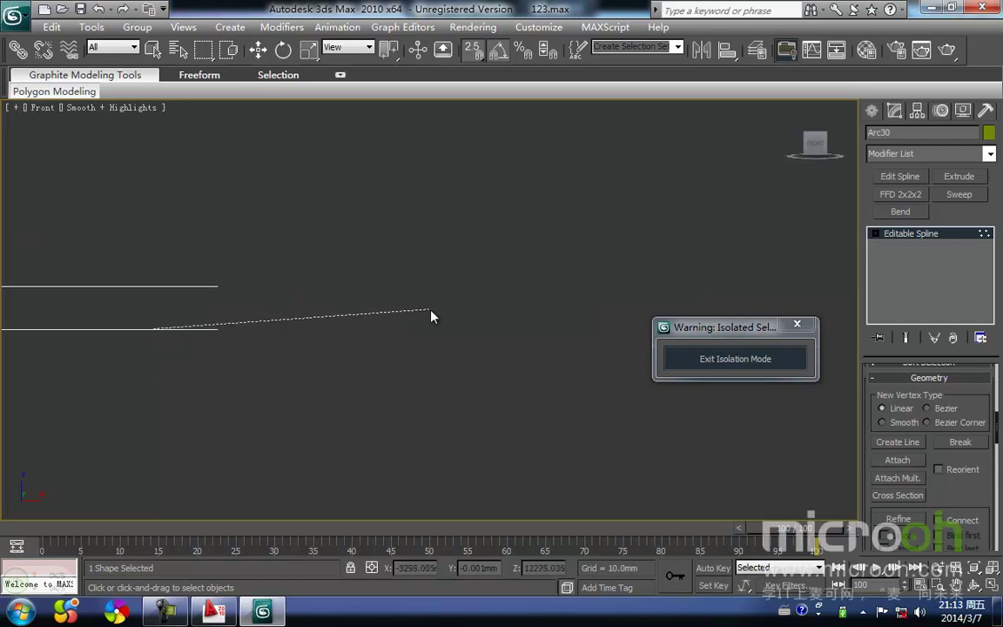
pyautogui.scroll(-5, 461, 309)
pyautogui.press('i')
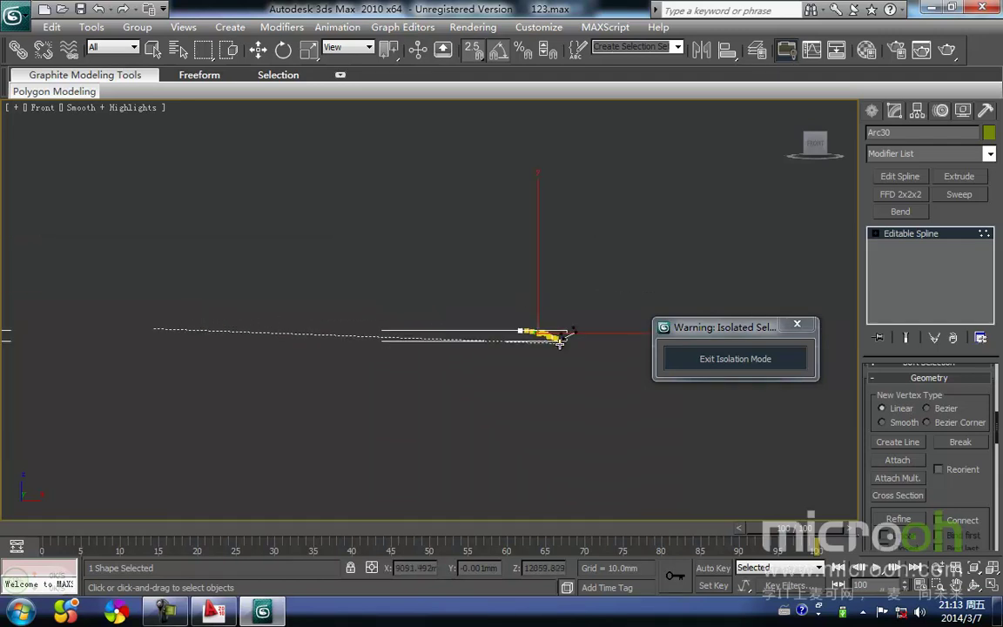
pyautogui.scroll(5, 570, 335)
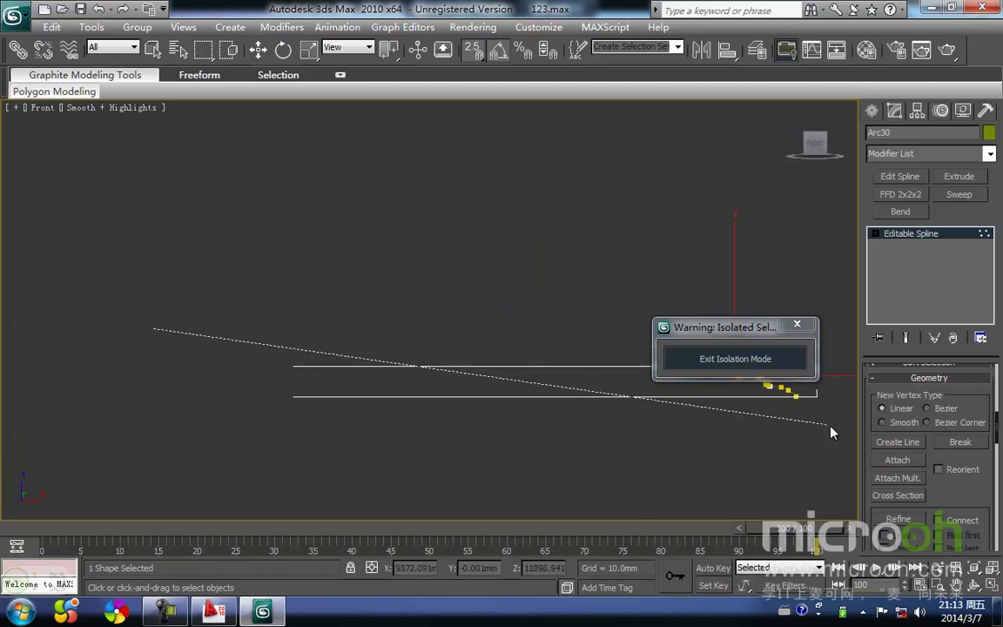
pyautogui.moveTo(739, 410); pyautogui.dragTo(357, 294, button='middle')
pyautogui.scroll(3, 426, 309)
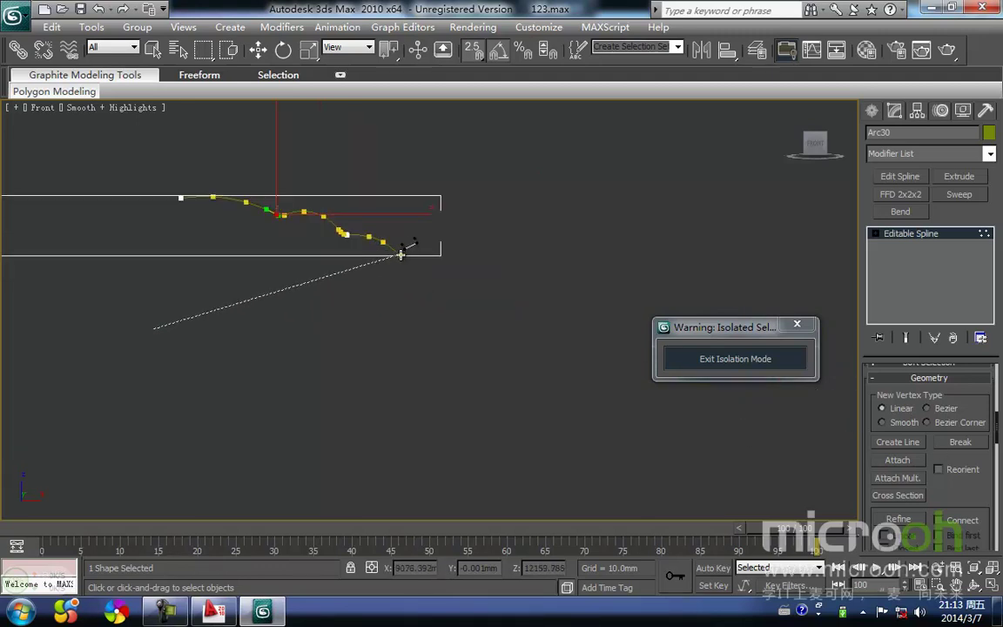
pyautogui.moveTo(379, 266); pyautogui.dragTo(537, 286, button='middle')
pyautogui.press('w')
pyautogui.click(399, 381)
# Step: Select the nearly coincident vertices in the lower part of the right-end ornament curve and join them
pyautogui.moveTo(313, 340); pyautogui.dragTo(461, 345, button='middle')
pyautogui.scroll(-2, 358, 344)
pyautogui.press('1')
pyautogui.click(403, 361)
pyautogui.moveTo(521, 354); pyautogui.dragTo(455, 243)
pyautogui.scroll(2, 403, 314)
pyautogui.moveTo(603, 287); pyautogui.dragTo(400, 334, button='middle')
pyautogui.press('1')
pyautogui.scroll(7, 409, 329)
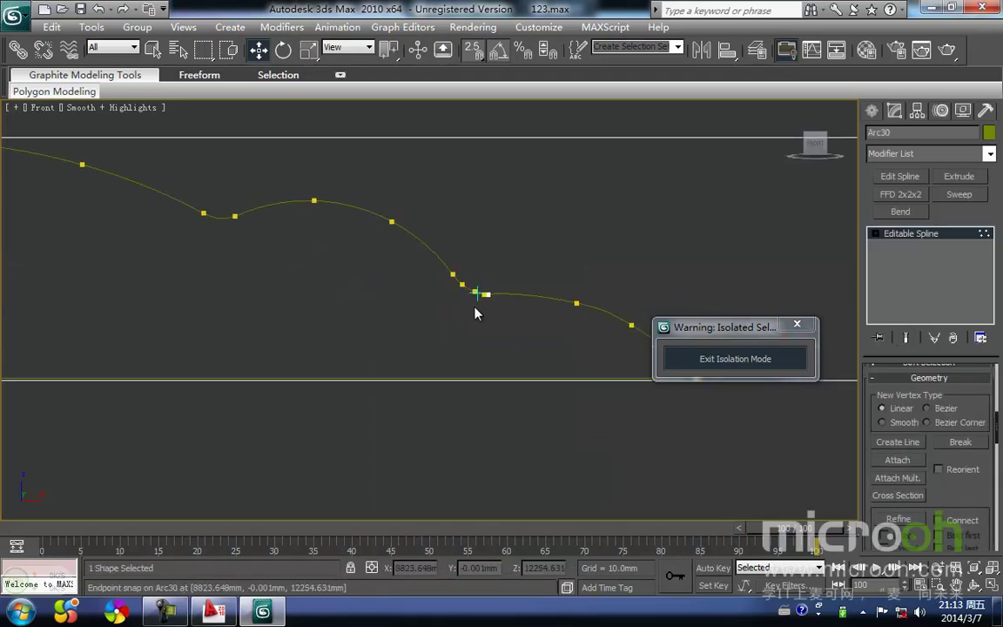
pyautogui.moveTo(421, 434); pyautogui.dragTo(373, 387)
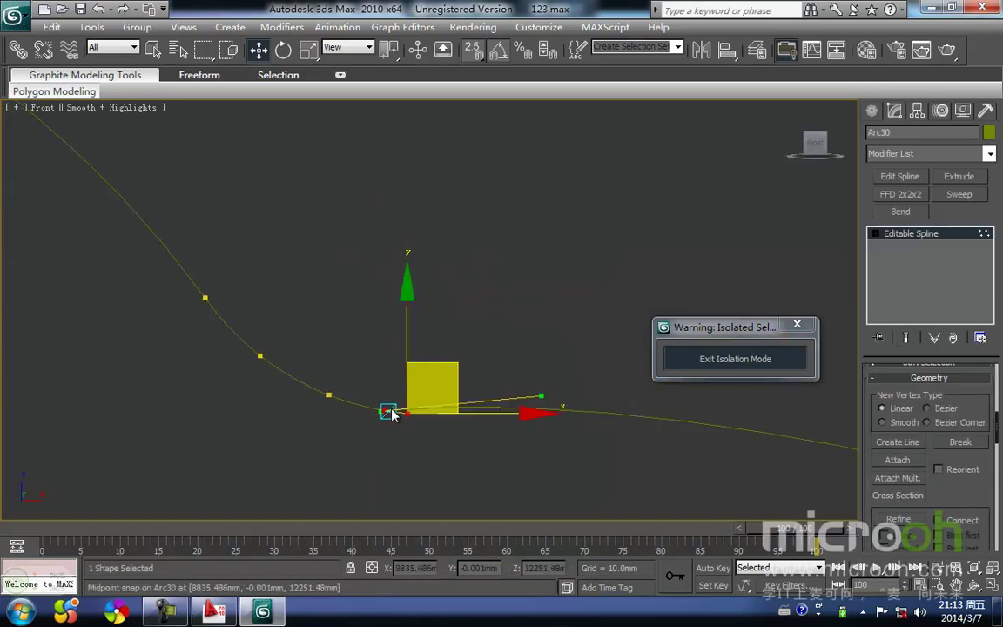
pyautogui.rightClick(391, 410)
pyautogui.click(358, 536)
# Step: Select all vertices of the joined ornament spline, including the doubled ones at the left end, and weld them
pyautogui.scroll(-8, 217, 353)
pyautogui.moveTo(217, 311); pyautogui.dragTo(622, 389, button='middle')
pyautogui.moveTo(219, 337); pyautogui.dragTo(478, 328, button='middle')
pyautogui.scroll(-7, 217, 313)
pyautogui.scroll(-3, 153, 313)
pyautogui.moveTo(153, 313); pyautogui.dragTo(577, 316, button='middle')
pyautogui.moveTo(225, 324); pyautogui.dragTo(384, 323, button='middle')
pyautogui.scroll(-3, 197, 319)
pyautogui.scroll(4, 190, 322)
pyautogui.moveTo(189, 322); pyautogui.dragTo(499, 307, button='middle')
pyautogui.scroll(4, 214, 311)
pyautogui.moveTo(213, 311); pyautogui.dragTo(659, 335, button='middle')
pyautogui.scroll(1, 235, 290)
pyautogui.scroll(2, 438, 304)
pyautogui.scroll(2, 474, 296)
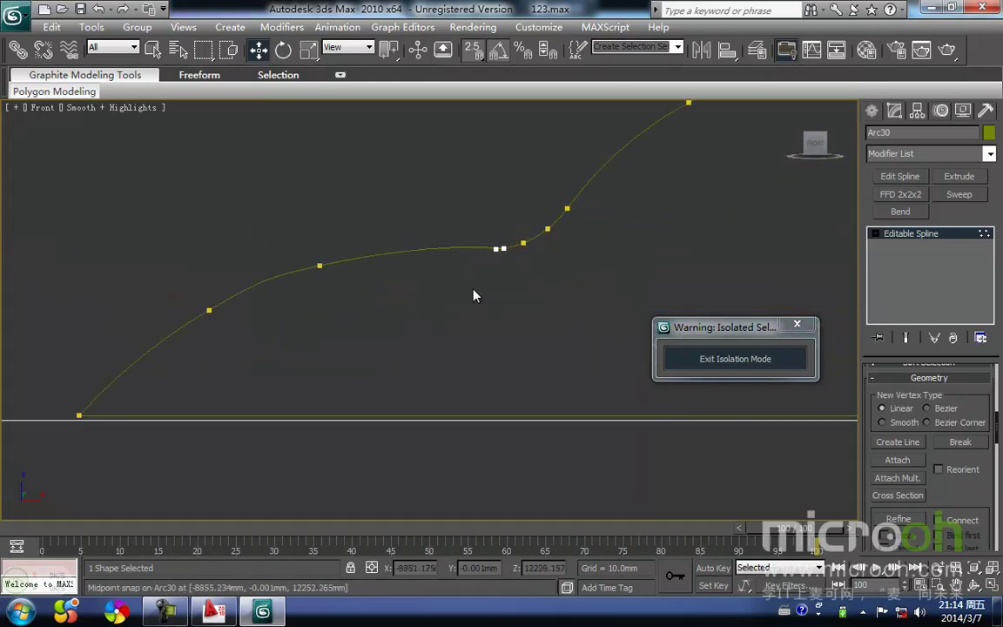
pyautogui.moveTo(479, 244); pyautogui.dragTo(480, 245)
pyautogui.rightClick(487, 246)
pyautogui.press('Escape')
pyautogui.scroll(-2, 513, 302)
pyautogui.scroll(-3, 320, 320)
pyautogui.scroll(-2, 334, 337)
pyautogui.hotkey('ctrl', 'a')
pyautogui.rightClick(386, 316)
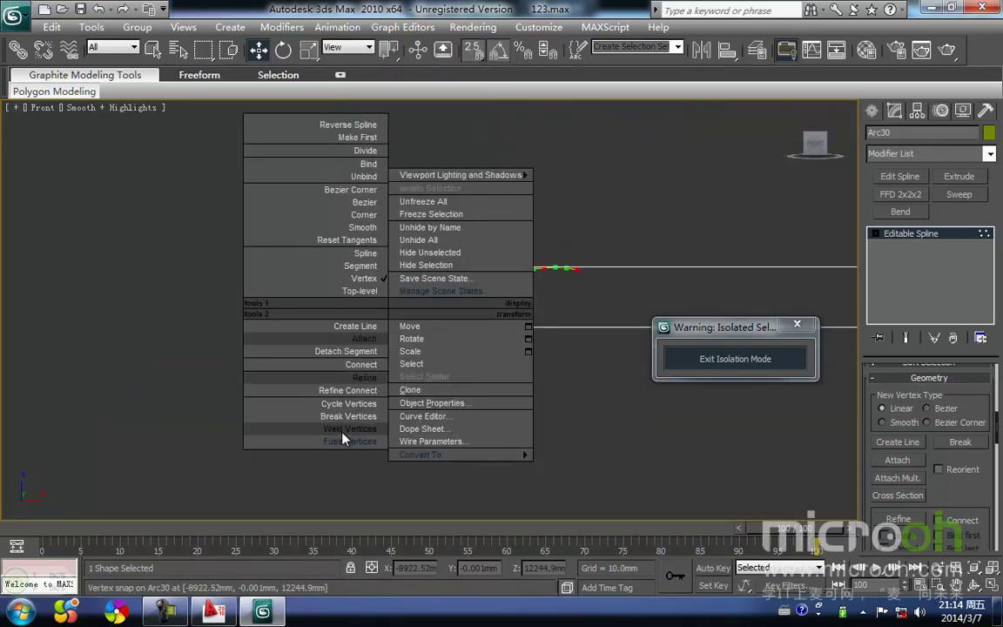
pyautogui.click(342, 431)
pyautogui.click(420, 415)
# Step: Leave vertex editing, deselect the ornament spline and exit isolation mode
pyautogui.moveTo(463, 376); pyautogui.dragTo(316, 383, button='middle')
pyautogui.press('1')
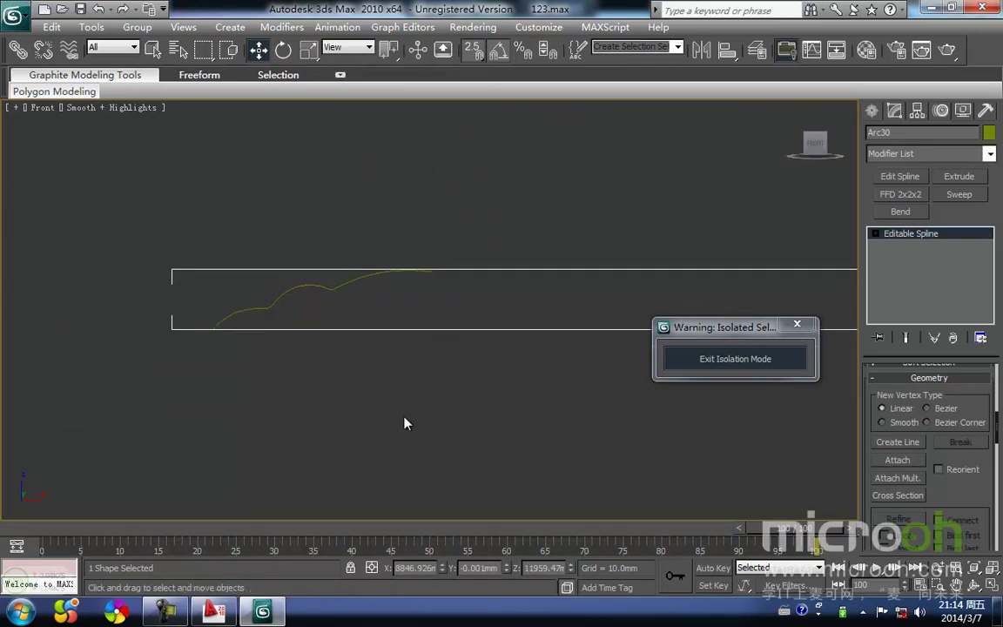
pyautogui.click(406, 421)
pyautogui.moveTo(442, 386); pyautogui.dragTo(403, 384, button='middle')
pyautogui.scroll(-2, 402, 384)
pyautogui.click(702, 361)
# Step: Draw a line from the left ornament's upper end along the ridge's top edge and down to the right ornament's upper end, snapping each point
pyautogui.moveTo(430, 331); pyautogui.dragTo(317, 351, button='middle')
pyautogui.scroll(-2, 318, 352)
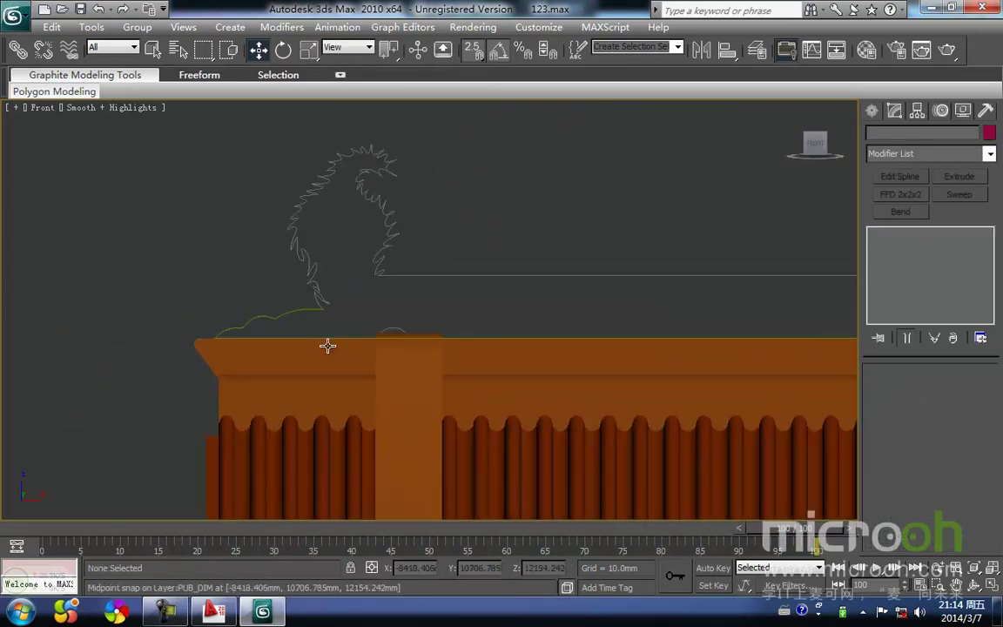
pyautogui.scroll(2, 348, 312)
pyautogui.scroll(2, 348, 315)
pyautogui.keyDown('ctrl'); pyautogui.rightClick(276, 305); pyautogui.keyUp('ctrl')
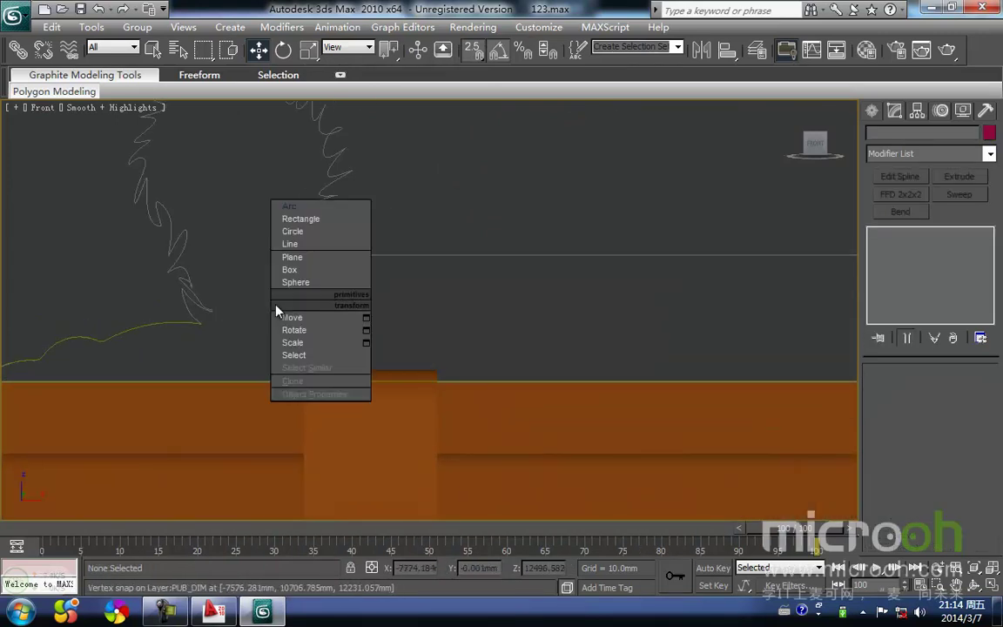
pyautogui.click(287, 235)
pyautogui.click(201, 323)
pyautogui.click(312, 253)
pyautogui.moveTo(557, 139); pyautogui.dragTo(323, 272, button='middle')
pyautogui.scroll(-4, 302, 253)
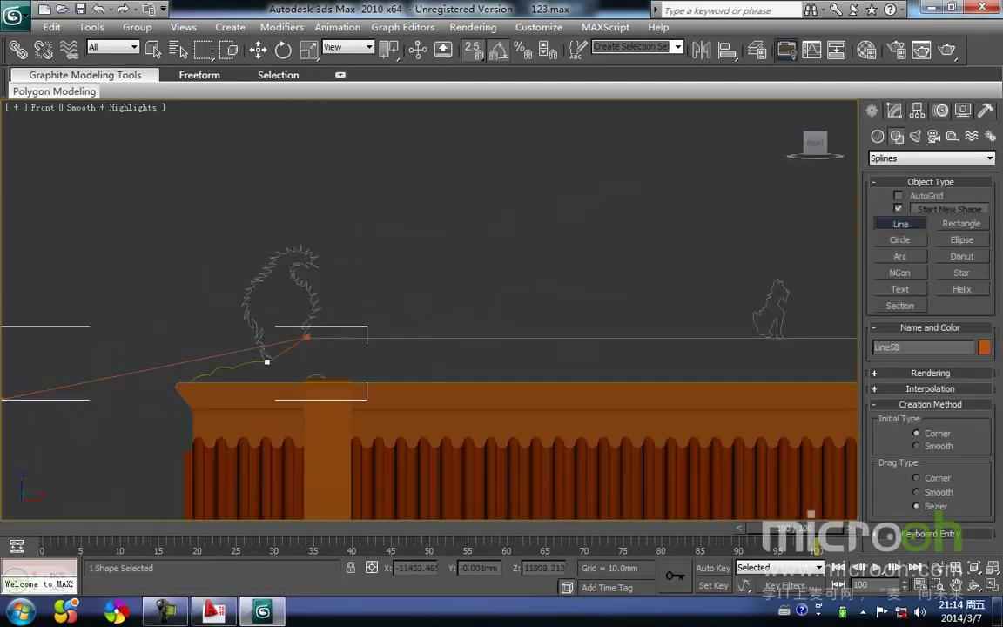
pyautogui.moveTo(807, 250); pyautogui.dragTo(249, 333, button='middle')
pyautogui.scroll(3, 633, 414)
pyautogui.scroll(3, 624, 307)
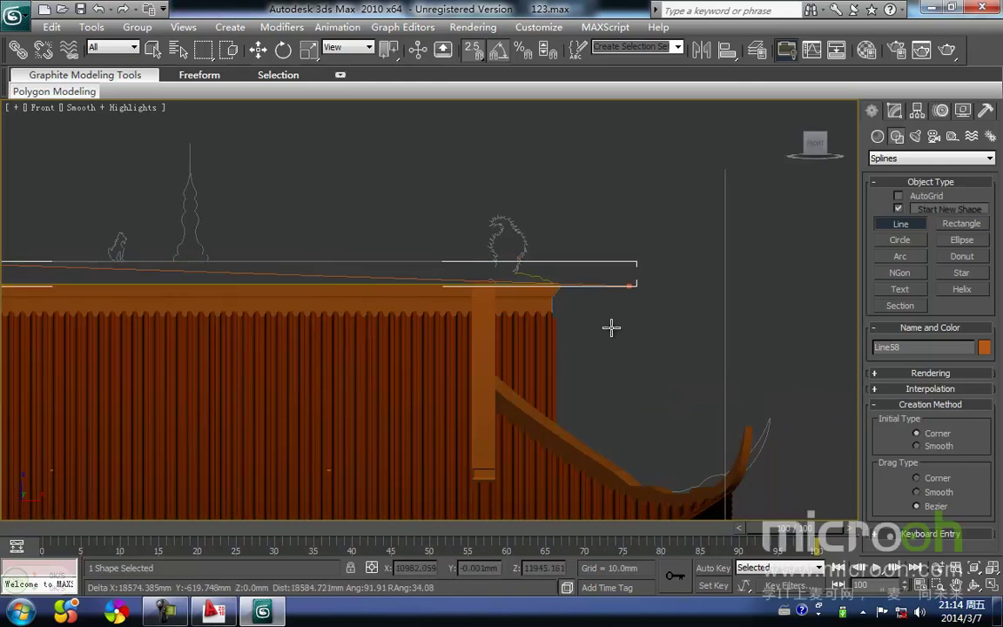
pyautogui.moveTo(607, 168); pyautogui.dragTo(430, 313, button='middle')
pyautogui.scroll(2, 418, 348)
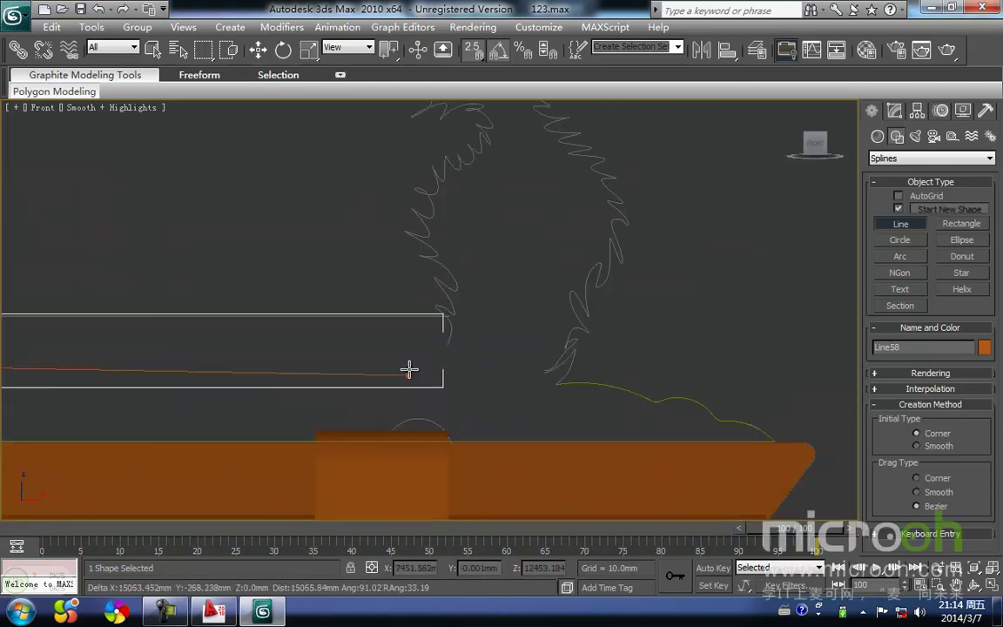
pyautogui.scroll(2, 439, 313)
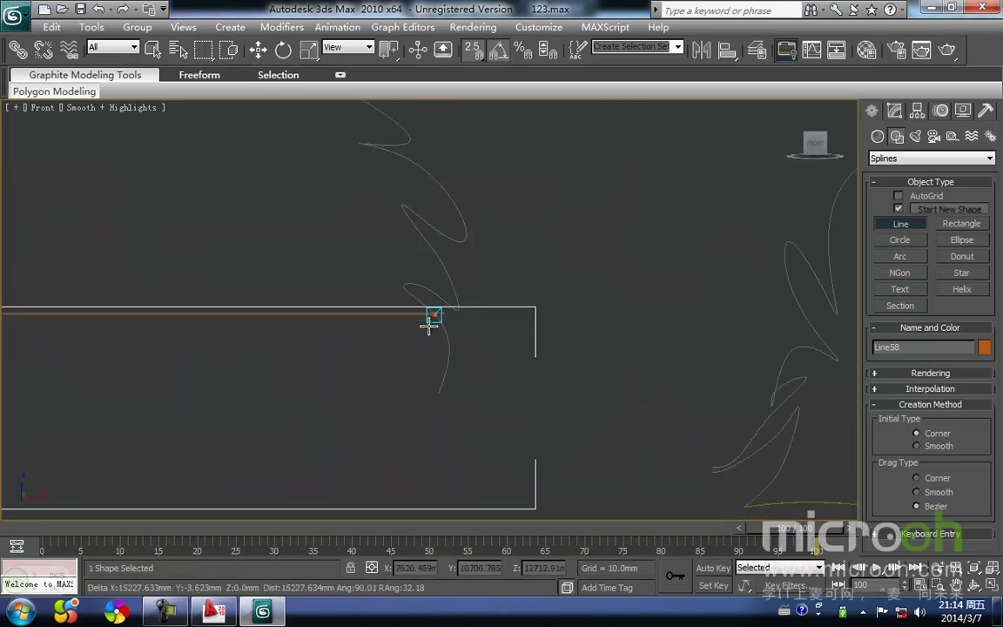
pyautogui.click(442, 312)
pyautogui.press('i')
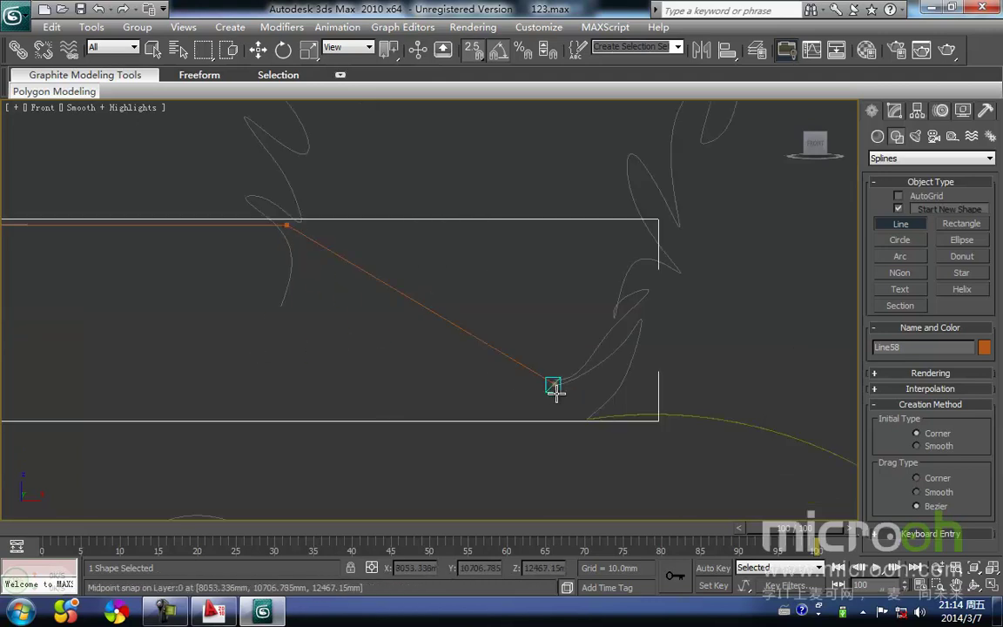
pyautogui.click(585, 421)
pyautogui.rightClick(465, 430)
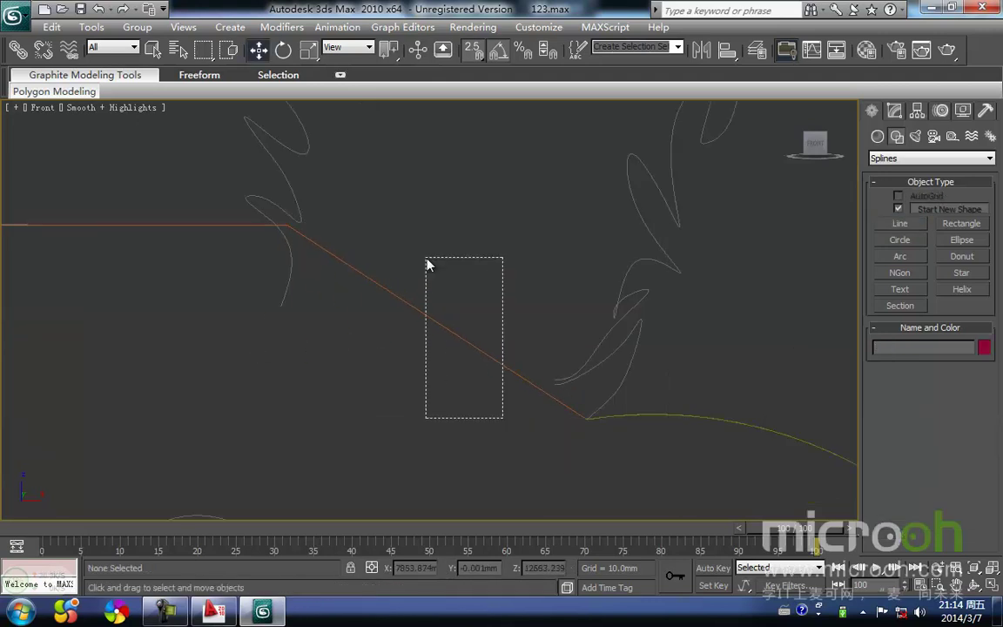
# Step: Attach the ornament profile spline to the newly drawn ridge line
pyautogui.rightClick(436, 321)
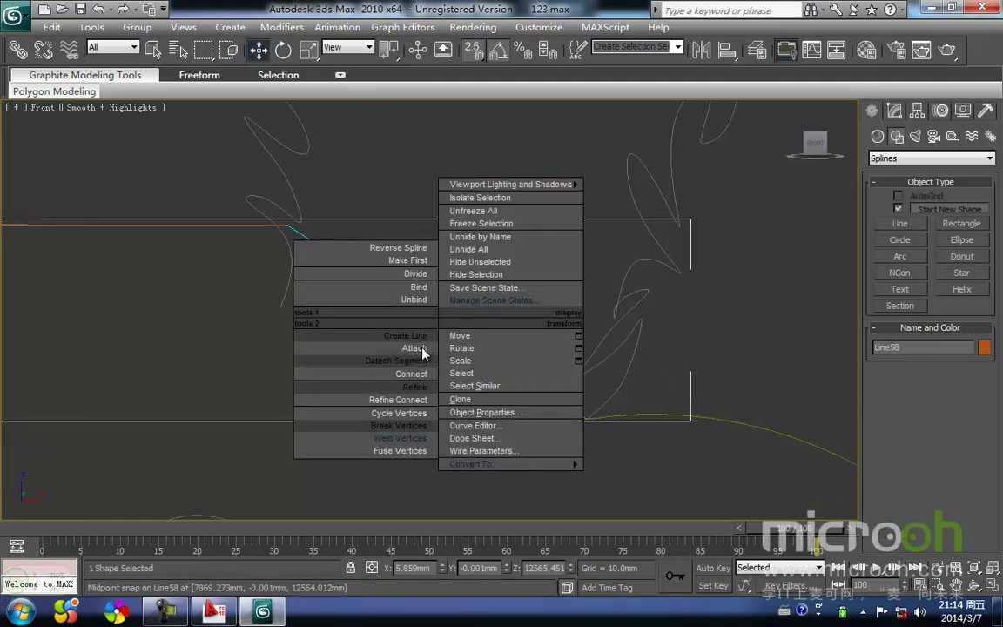
pyautogui.click(422, 349)
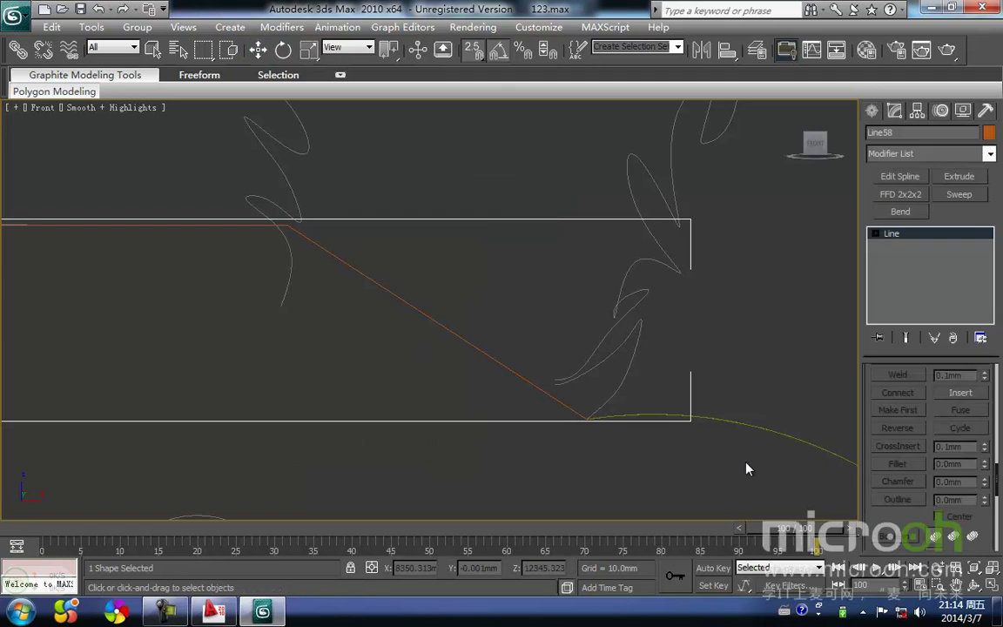
pyautogui.click(649, 414)
pyautogui.scroll(-3, 603, 419)
# Step: Select all vertices of the combined ridge profile and weld them to close the outline
pyautogui.press('1')
pyautogui.moveTo(531, 416); pyautogui.dragTo(530, 400, button='middle')
pyautogui.hotkey('ctrl', 'a')
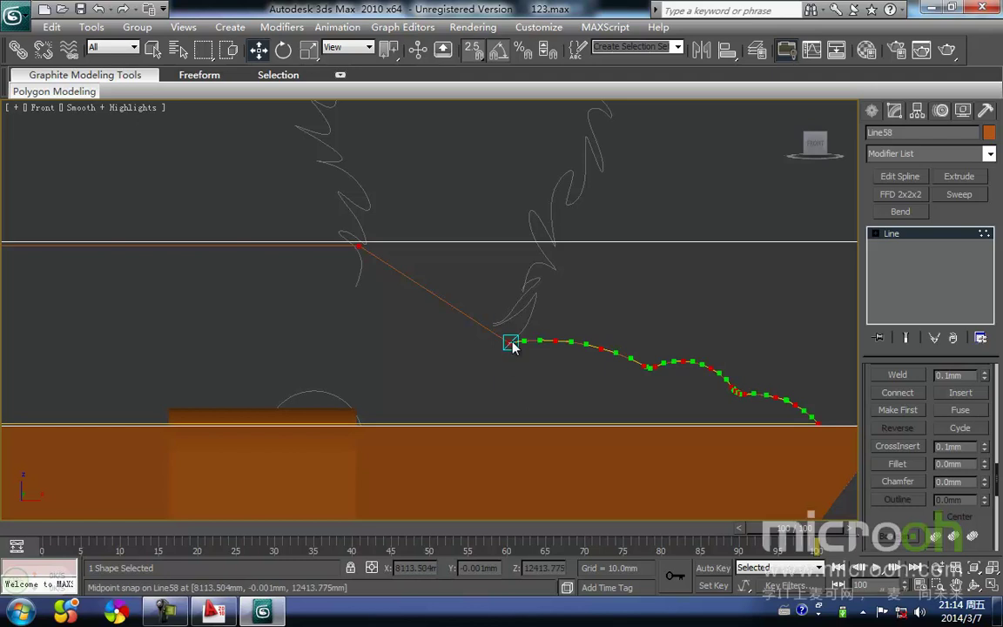
pyautogui.rightClick(512, 345)
pyautogui.click(476, 461)
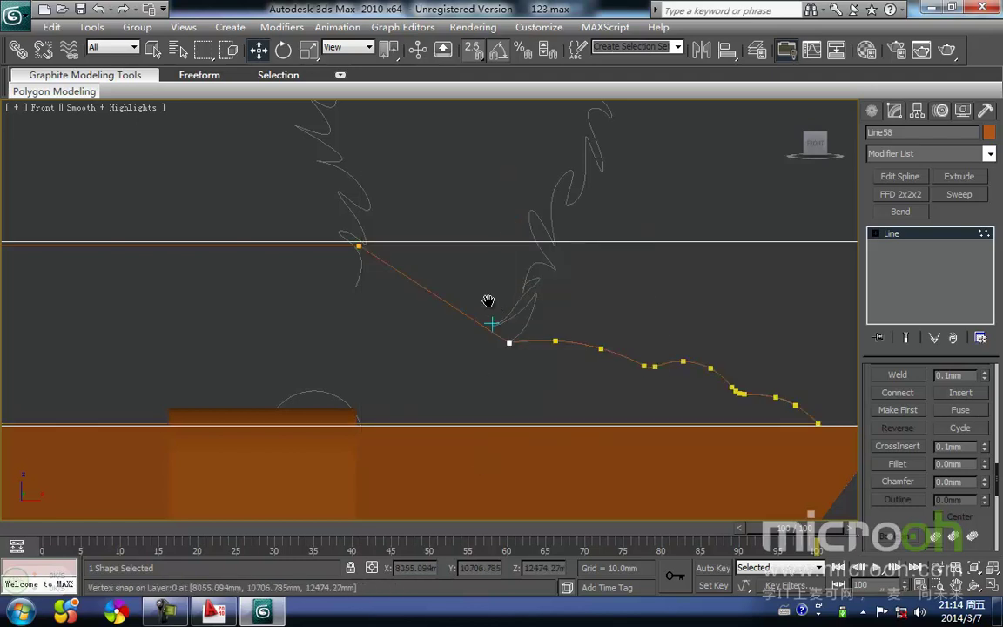
pyautogui.moveTo(488, 301); pyautogui.dragTo(499, 283, button='middle')
pyautogui.press('1')
# Step: Apply an Extrude modifier to the closed main ridge profile
pyautogui.click(499, 259)
pyautogui.click(517, 325)
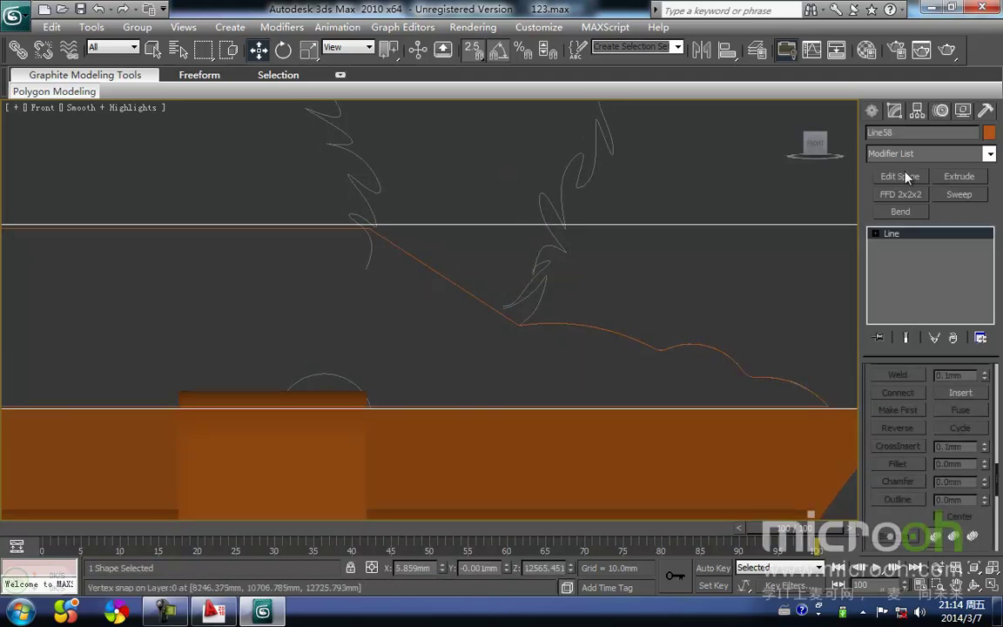
pyautogui.click(958, 176)
pyautogui.scroll(-5, 607, 291)
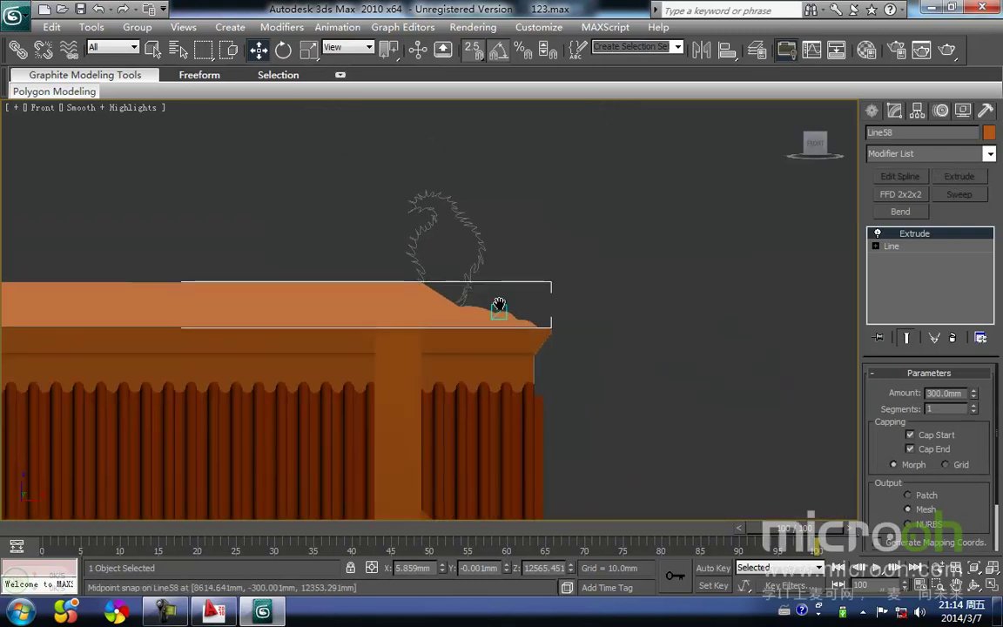
pyautogui.moveTo(500, 304); pyautogui.dragTo(510, 283, button='middle')
# Step: In the left view, move the extruded ridge sideways so it sits above the roof's crown
pyautogui.press('l')
pyautogui.press('z')
pyautogui.scroll(-3, 484, 221)
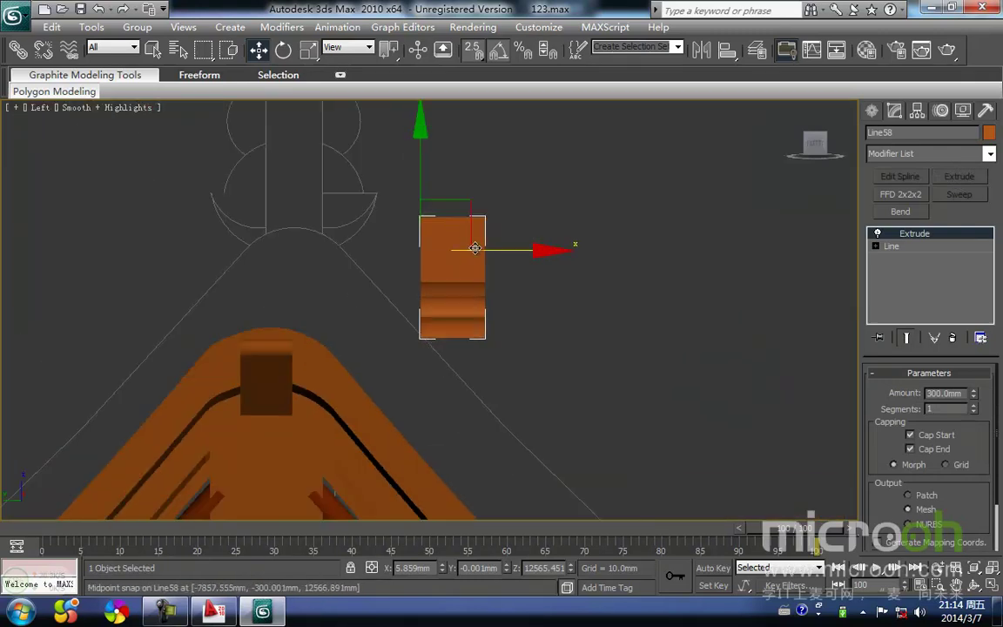
pyautogui.moveTo(506, 224); pyautogui.dragTo(269, 307)
pyautogui.scroll(-3, 269, 306)
pyautogui.moveTo(269, 306); pyautogui.dragTo(466, 319, button='middle')
pyautogui.press('F3')
pyautogui.scroll(3, 433, 260)
pyautogui.moveTo(533, 209); pyautogui.dragTo(484, 265)
pyautogui.moveTo(399, 327); pyautogui.dragTo(405, 329)
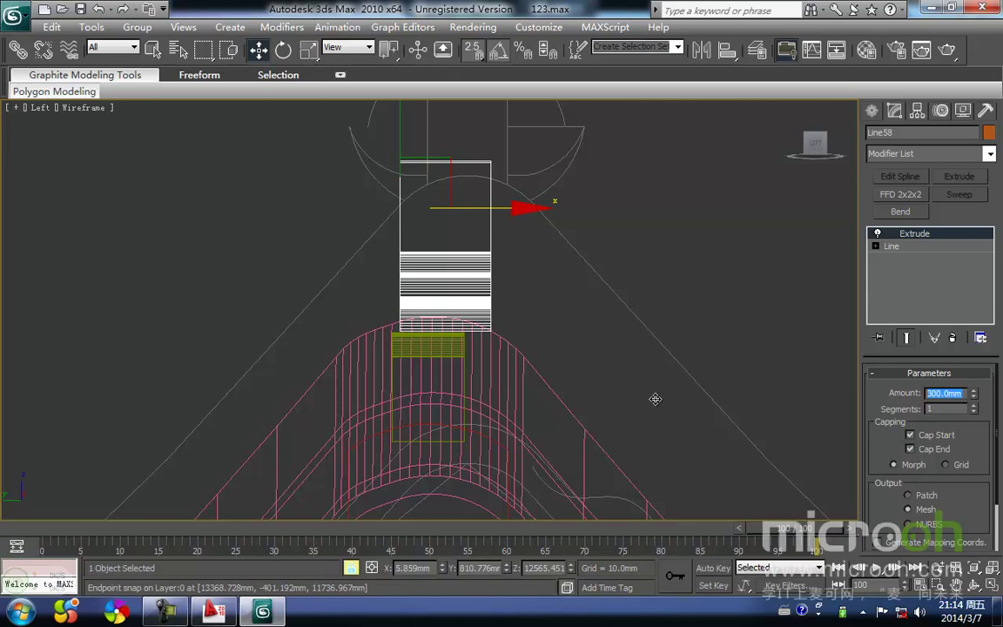
# Step: Try 150 mm as the ridge's extrusion amount, settle on 200 mm, and centre the ridge over the roof's crown
pyautogui.write('150')
pyautogui.press('Return')
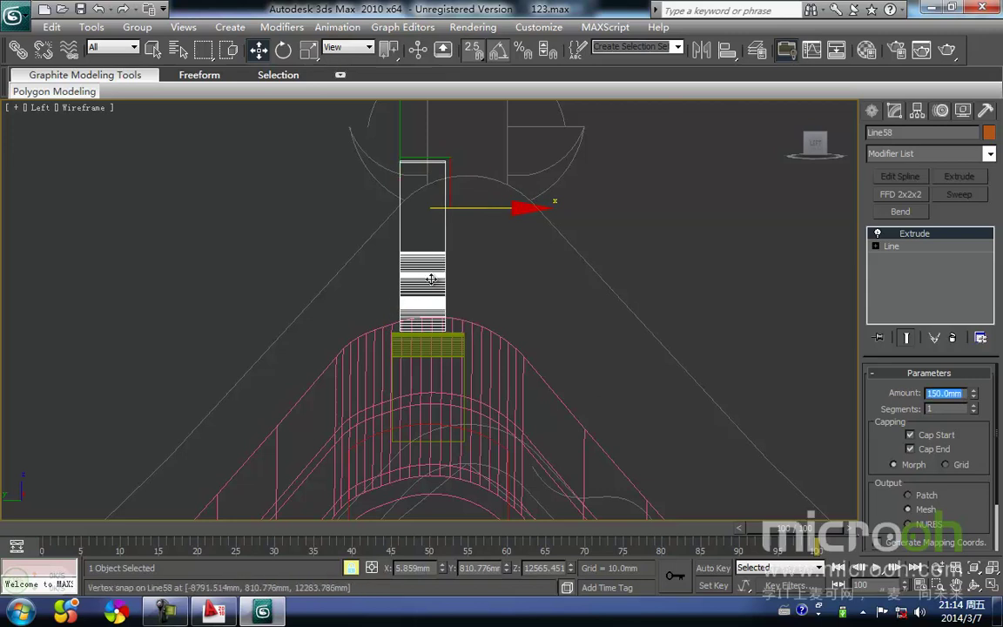
pyautogui.moveTo(473, 264); pyautogui.dragTo(450, 314, button='middle')
pyautogui.scroll(-3, 517, 289)
pyautogui.moveTo(517, 289); pyautogui.dragTo(523, 372, button='middle')
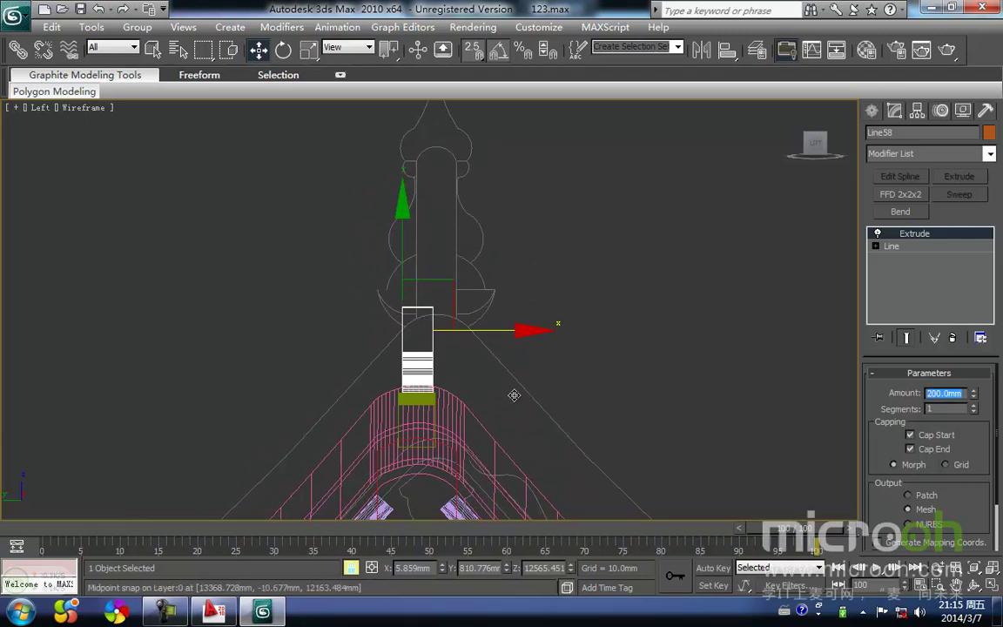
pyautogui.scroll(4, 482, 325)
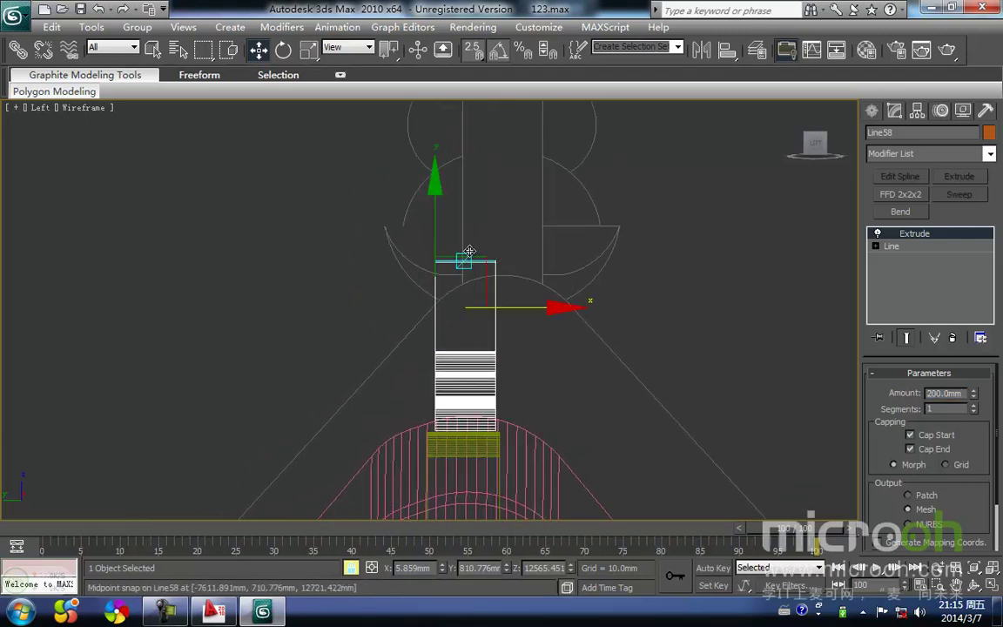
# Step: In the shaded front view, assign the 飞檐 material to the extruded main ridge and deselect it
pyautogui.press('f')
pyautogui.press('F3')
pyautogui.scroll(-2, 513, 400)
pyautogui.moveTo(334, 321); pyautogui.dragTo(535, 321, button='middle')
pyautogui.scroll(2, 534, 320)
pyautogui.hotkey('ctrl', 'd')
pyautogui.click(458, 330)
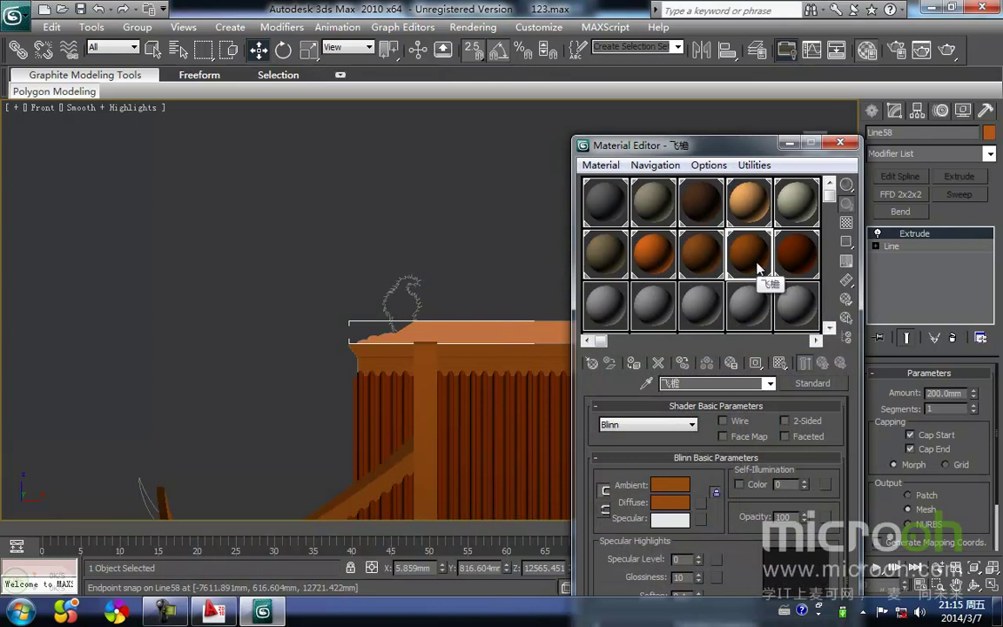
pyautogui.click(493, 291)
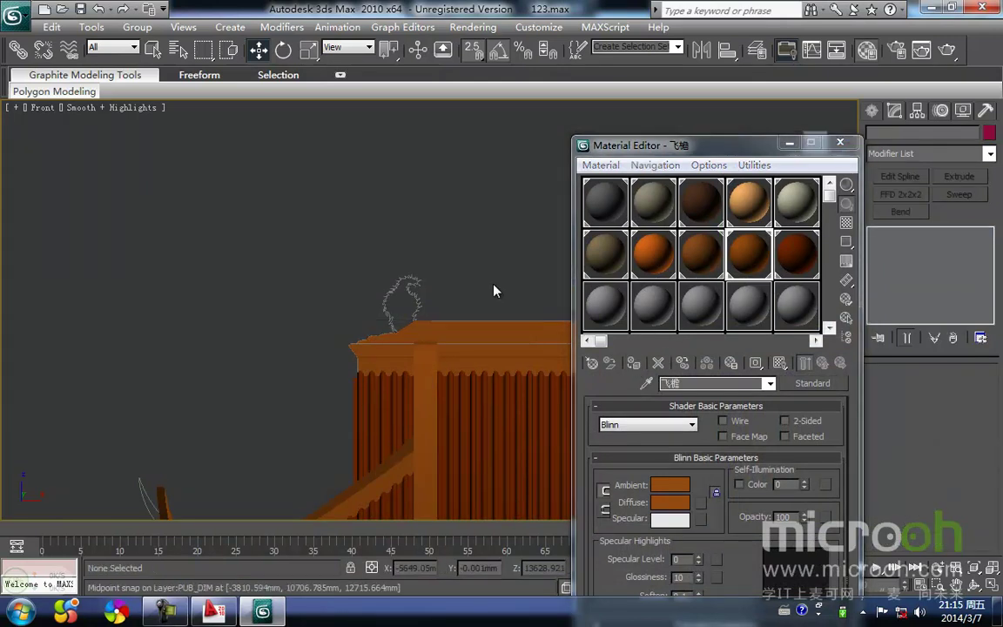
# Step: Close the Material Editor and inspect the roof with its new main ridge from several angles
pyautogui.click(835, 144)
pyautogui.scroll(-5, 426, 306)
pyautogui.moveTo(426, 306); pyautogui.dragTo(425, 276, button='middle')
pyautogui.moveTo(420, 339)
pyautogui.keyDown('alt'); pyautogui.mouseDown(button='middle')
pyautogui.moveTo(441, 369)
pyautogui.moveTo(541, 386)
pyautogui.moveTo(341, 369)
pyautogui.moveTo(423, 389)
pyautogui.moveTo(495, 376)
pyautogui.moveTo(457, 380)
pyautogui.moveTo(431, 197)
pyautogui.moveTo(425, 327)
pyautogui.mouseUp(button='middle'); pyautogui.keyUp('alt')
pyautogui.scroll(3, 425, 212)
pyautogui.scroll(3, 426, 327)
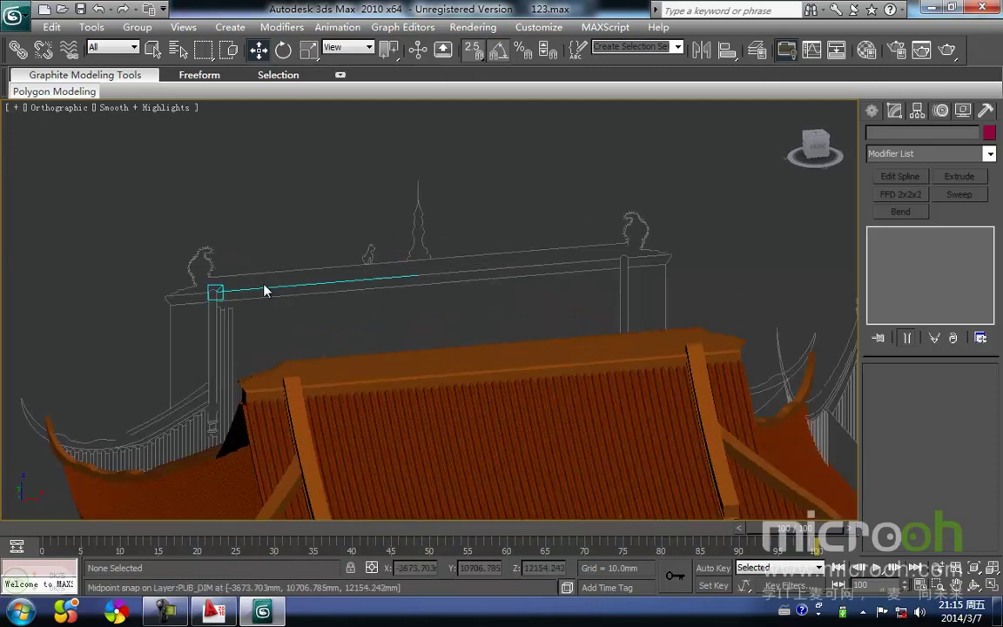
pyautogui.scroll(-3, 187, 265)
pyautogui.keyDown('alt'); pyautogui.moveTo(465, 416); pyautogui.dragTo(449, 369, button='middle'); pyautogui.keyUp('alt')
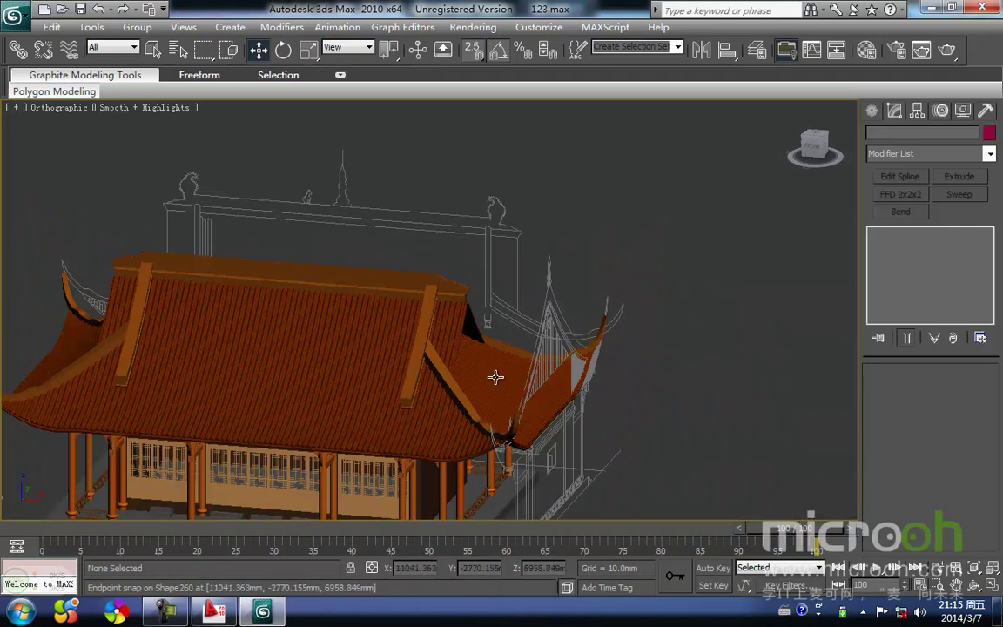
pyautogui.scroll(-3, 496, 376)
pyautogui.keyDown('alt'); pyautogui.moveTo(497, 403); pyautogui.dragTo(517, 399, button='middle'); pyautogui.keyUp('alt')
pyautogui.moveTo(289, 313); pyautogui.dragTo(436, 354, button='middle')
# Step: In the front view, examine the outlines of the small animal ornament and the central spire above the main ridge
pyautogui.press('f')
pyautogui.scroll(8, 414, 369)
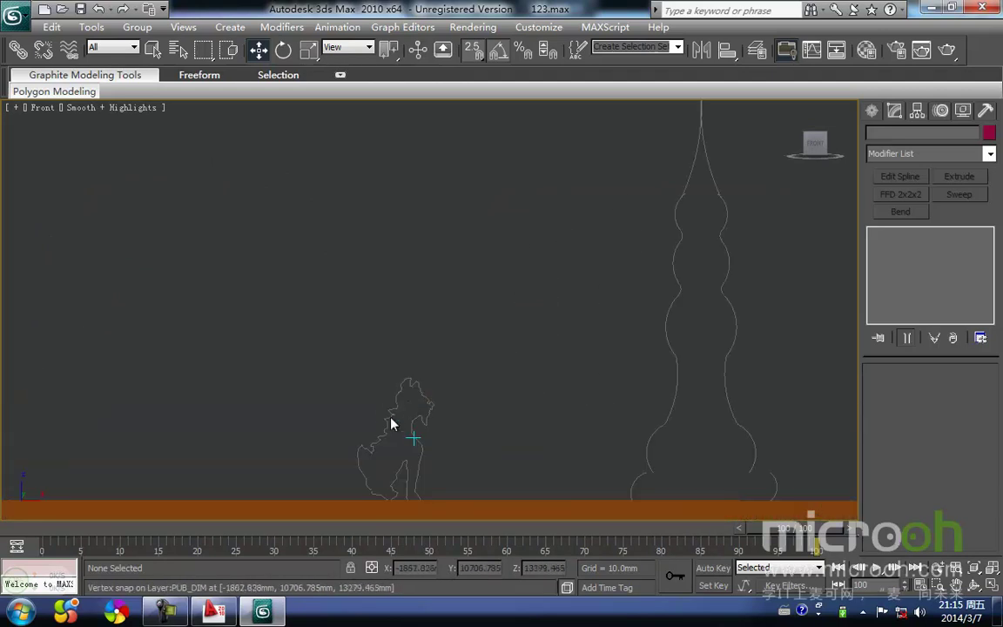
pyautogui.scroll(6, 409, 407)
pyautogui.scroll(-2, 381, 316)
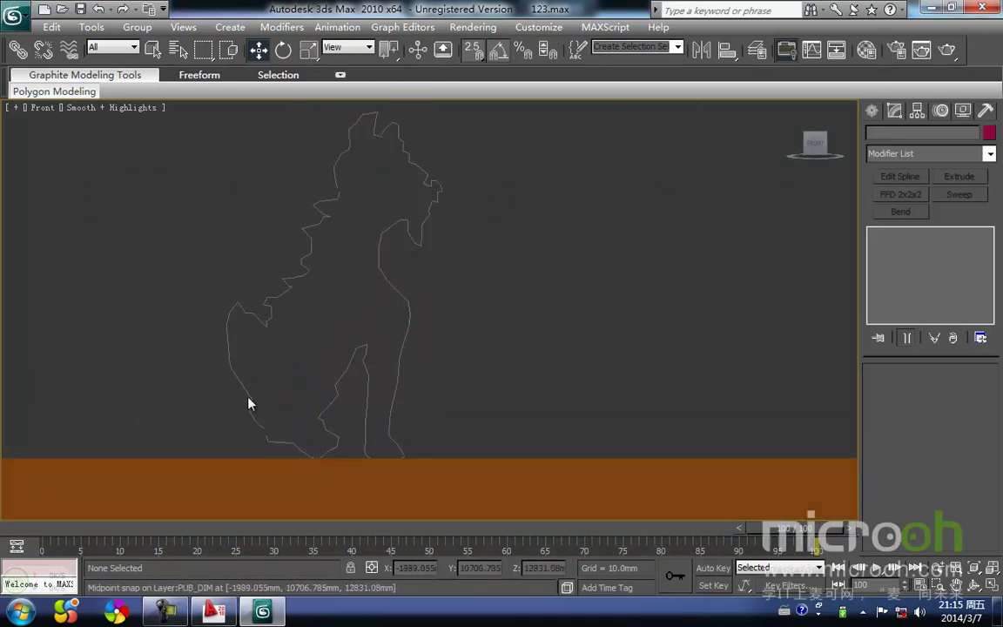
pyautogui.scroll(-10, 352, 272)
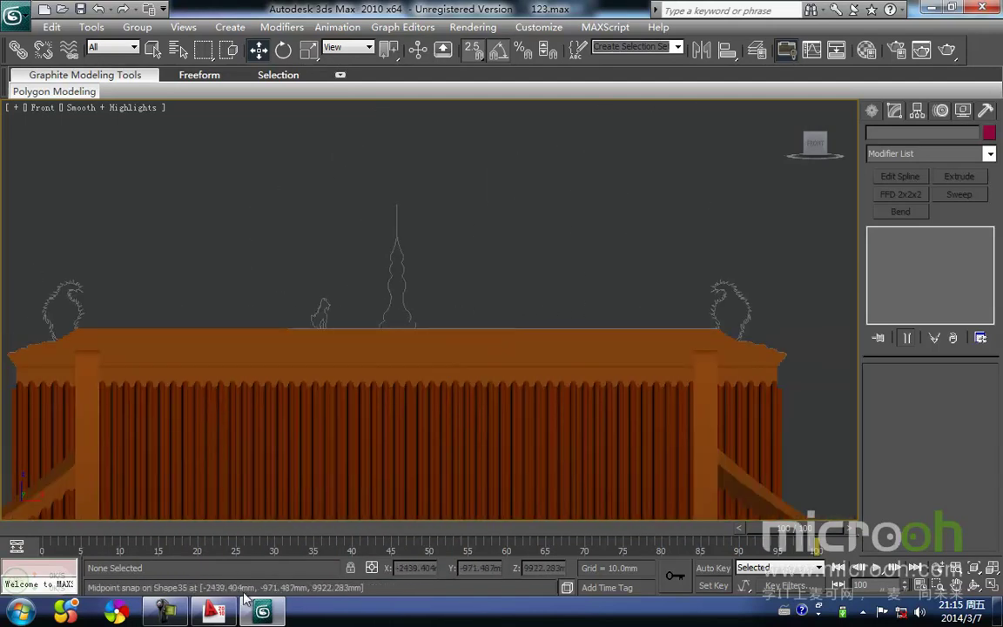
# Step: Switch to AutoCAD and examine the ridge ornaments and the full front elevation in the temple drawing
pyautogui.click(214, 615)
pyautogui.scroll(3, 349, 341)
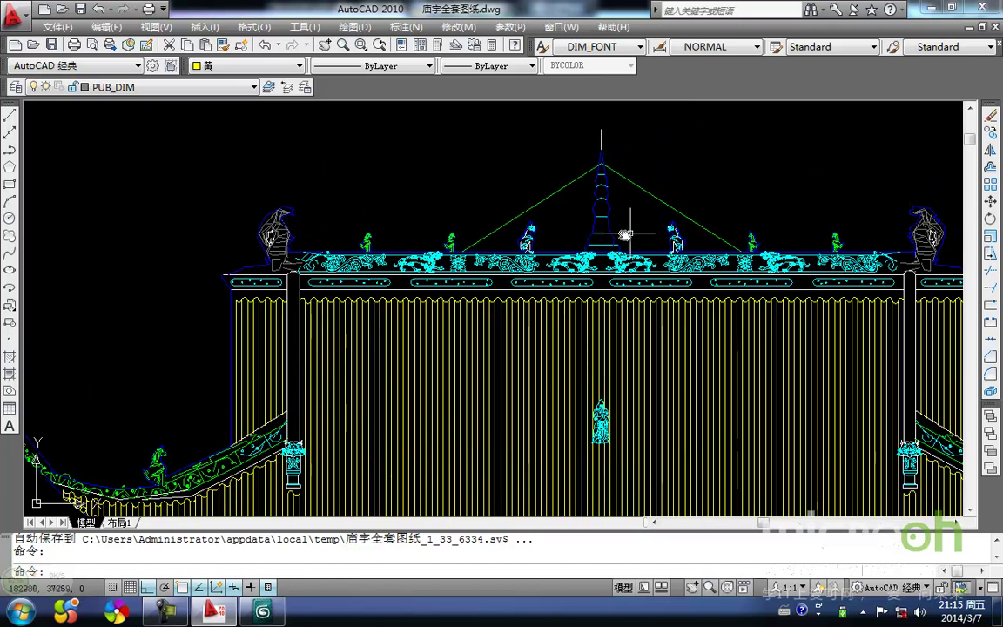
pyautogui.moveTo(566, 228); pyautogui.dragTo(556, 111, button='middle')
pyautogui.scroll(-3, 307, 496)
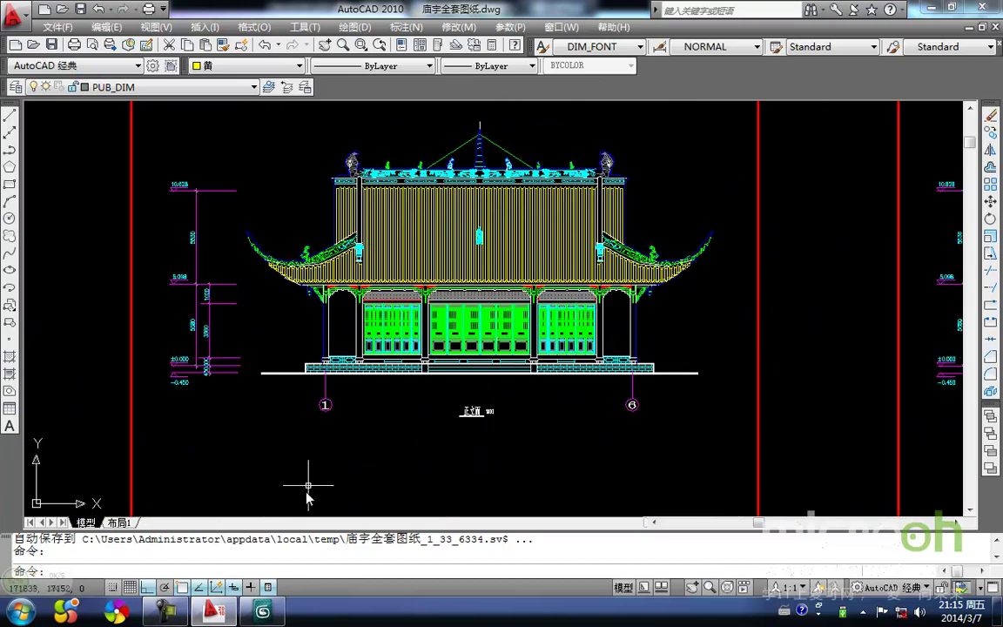
# Step: Return to 3ds Max and review the whole temple model from an elevated angle
pyautogui.click(261, 612)
pyautogui.scroll(-5, 415, 217)
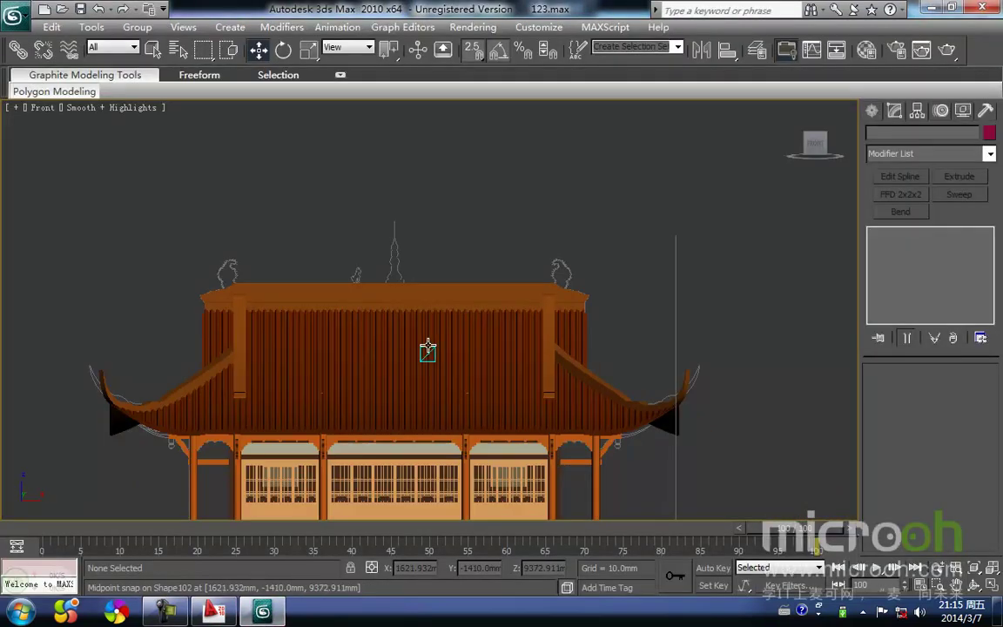
pyautogui.keyDown('alt'); pyautogui.moveTo(377, 410); pyautogui.dragTo(383, 467, button='middle'); pyautogui.keyUp('alt')
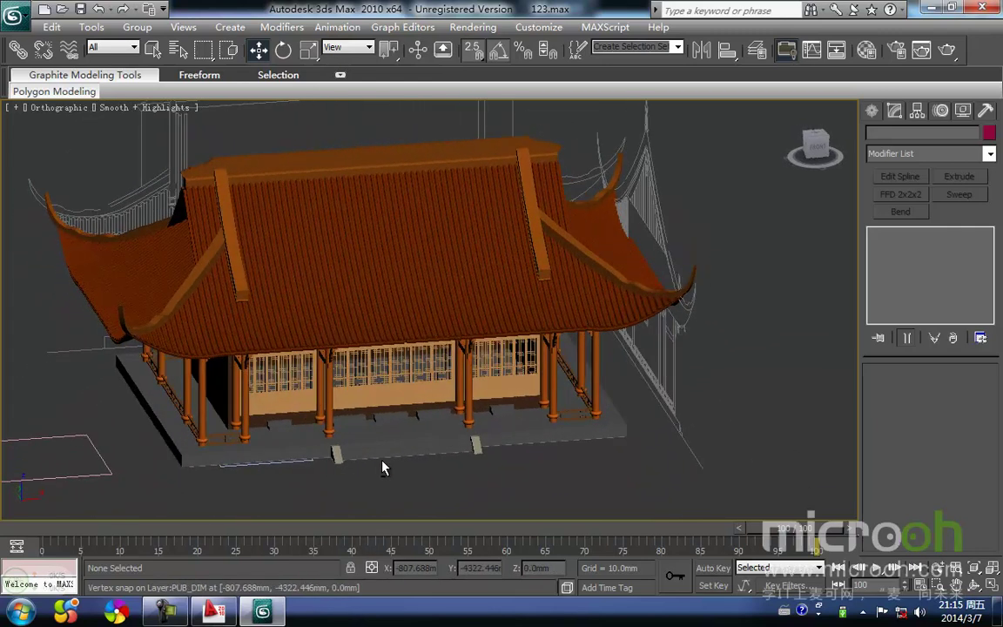